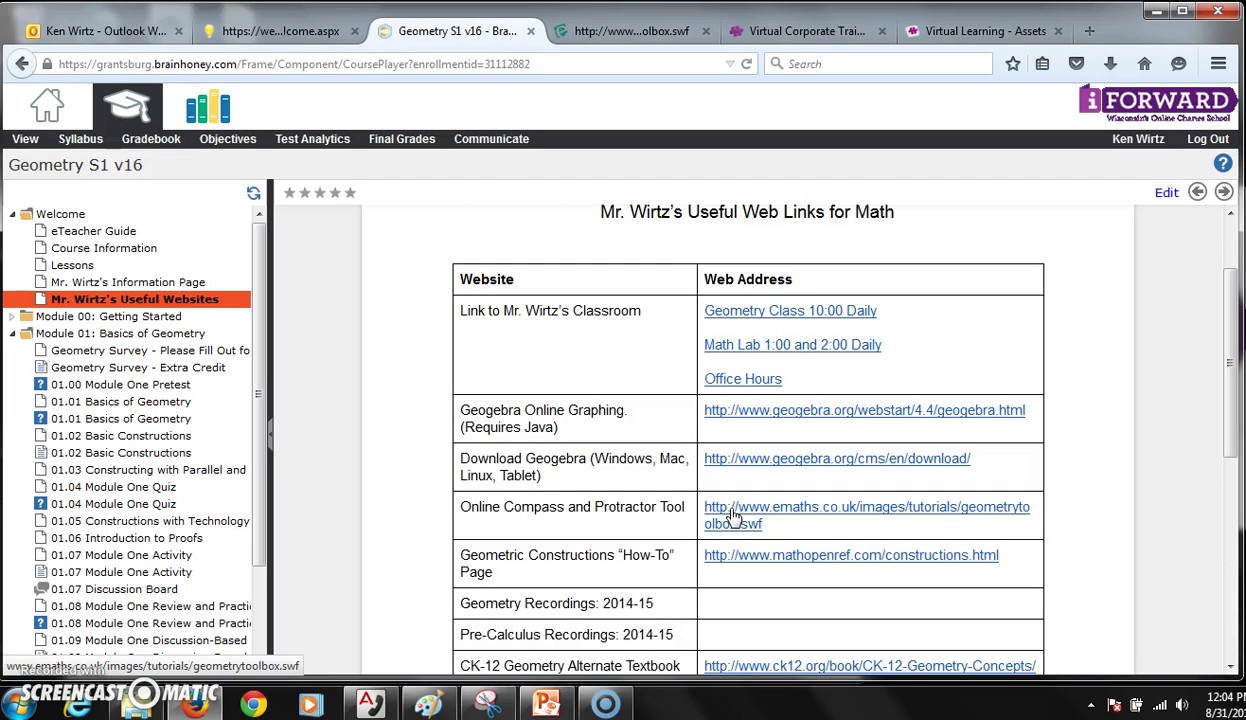
Open the emaths geometrytoolbox.swf compass and protractor tool from BrainHoney in a new tab
left_click(735, 515)
left_click(733, 515)
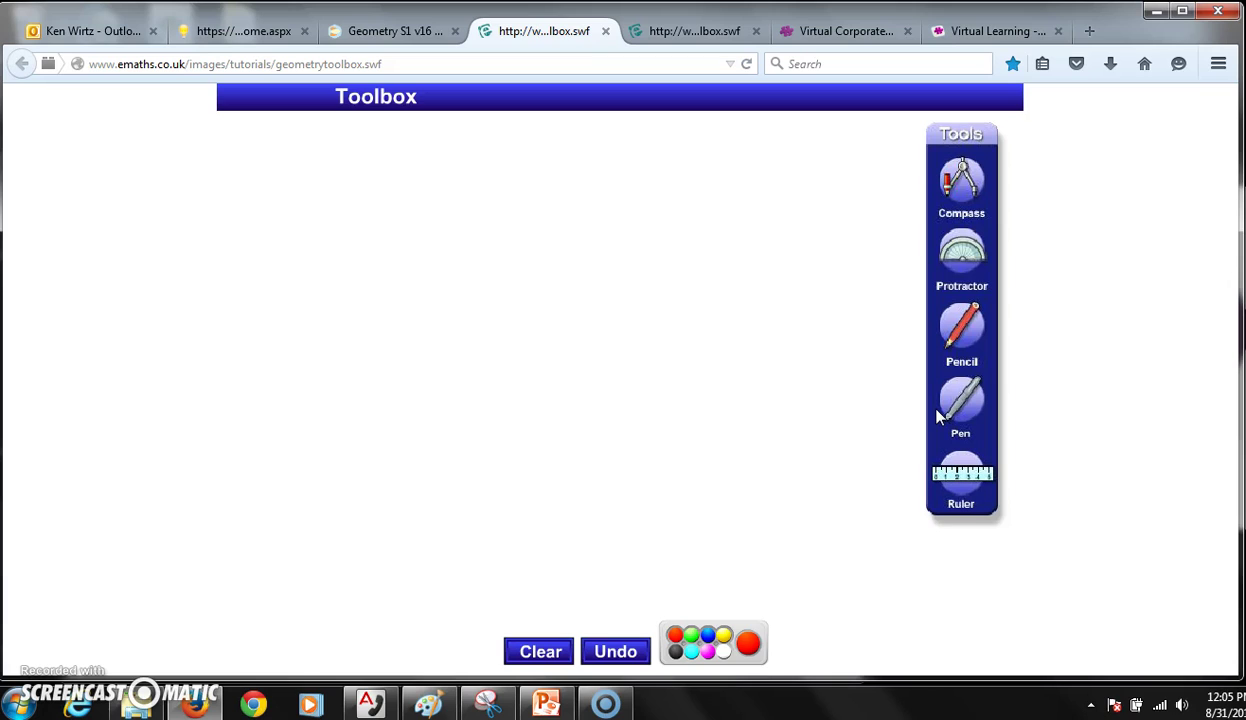
Draw a straight red line segment across the upper left of the blank canvas
left_click(918, 357)
left_click(962, 325)
mouse_move(962, 325)
left_mouse_down()
mouse_move(975, 298)
mouse_move(572, 322)
mouse_move(250, 236)
mouse_move(231, 258)
mouse_move(428, 250)
mouse_move(472, 206)
left_mouse_up()
left_click(474, 206)
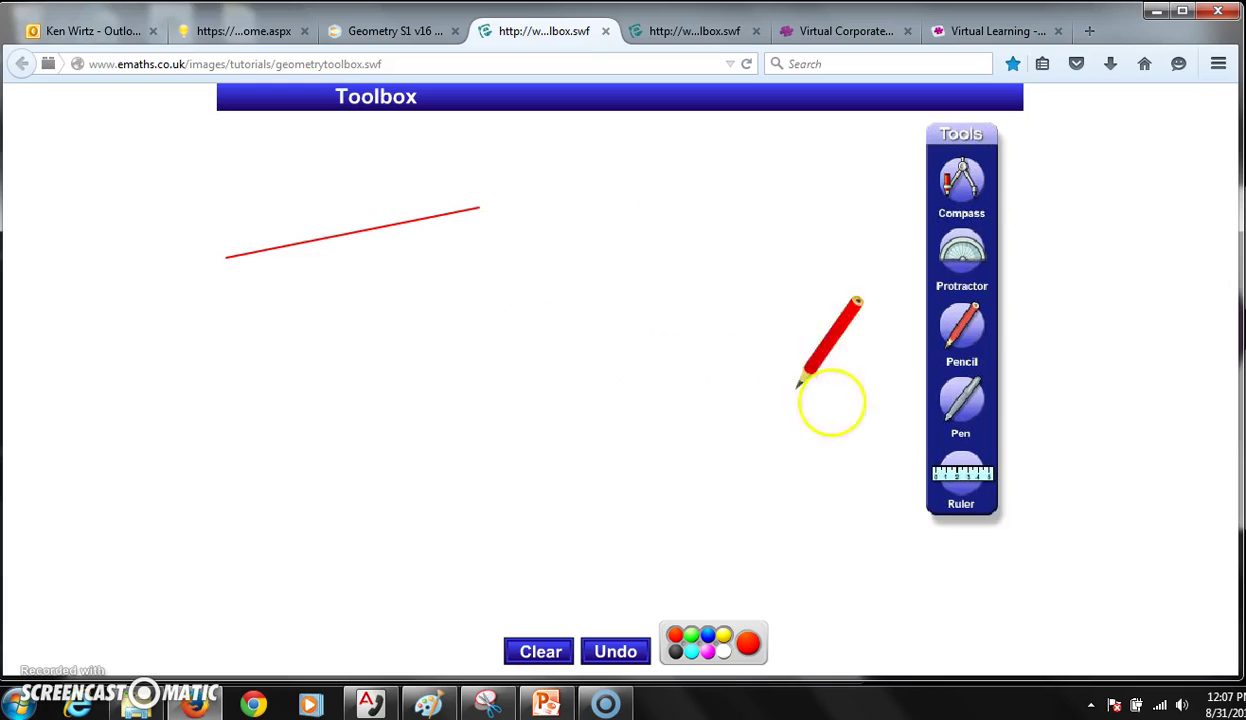
left_click(958, 402)
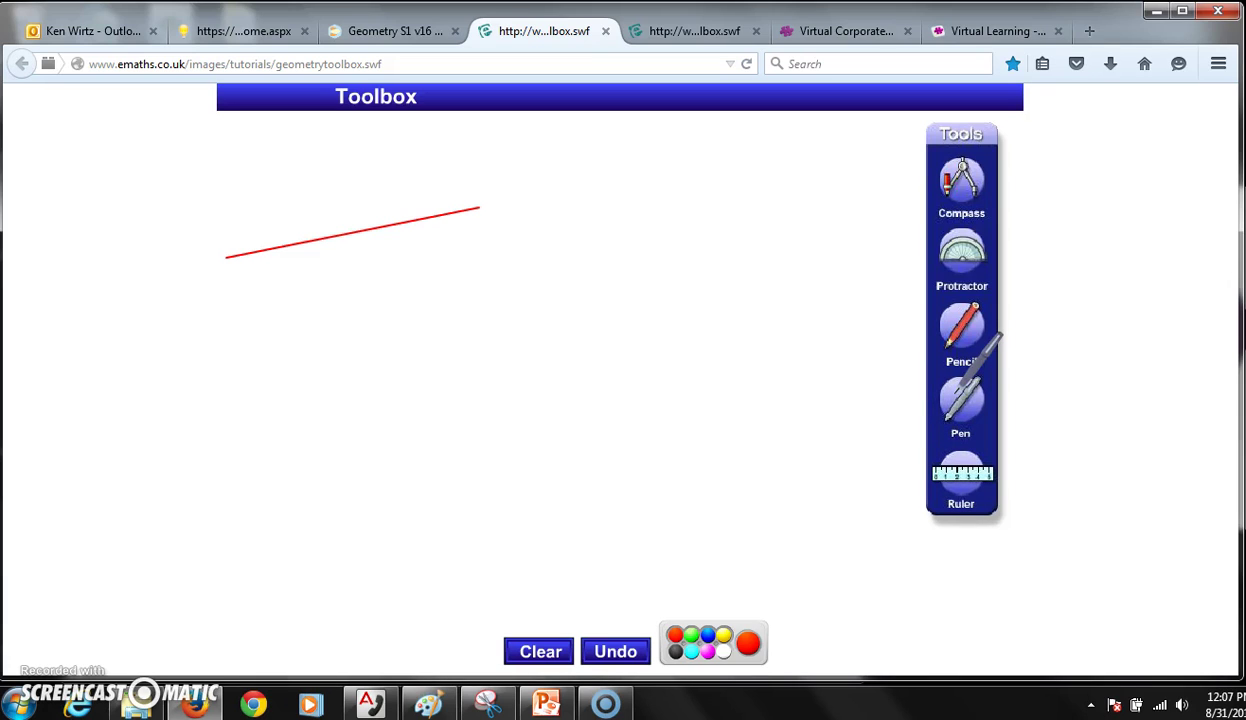
Dot both ends of the red segment, then hand-write A at the left end and B at the right
left_click(228, 256)
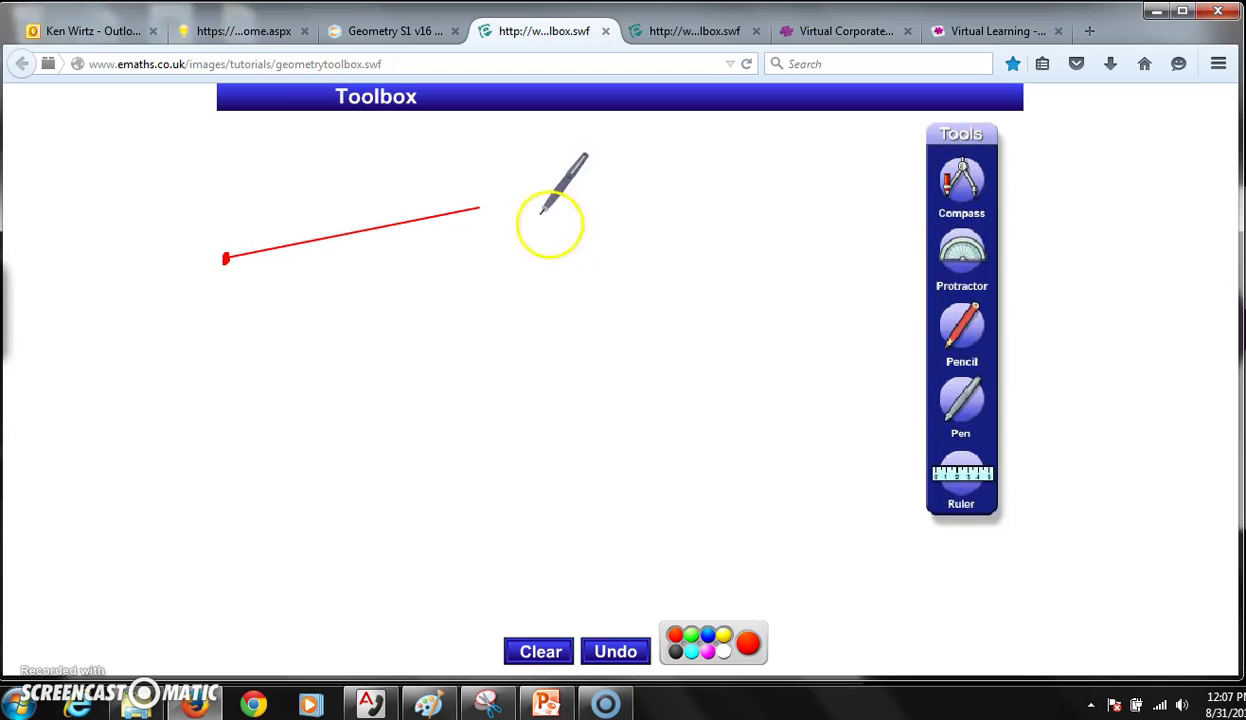
left_click(478, 208)
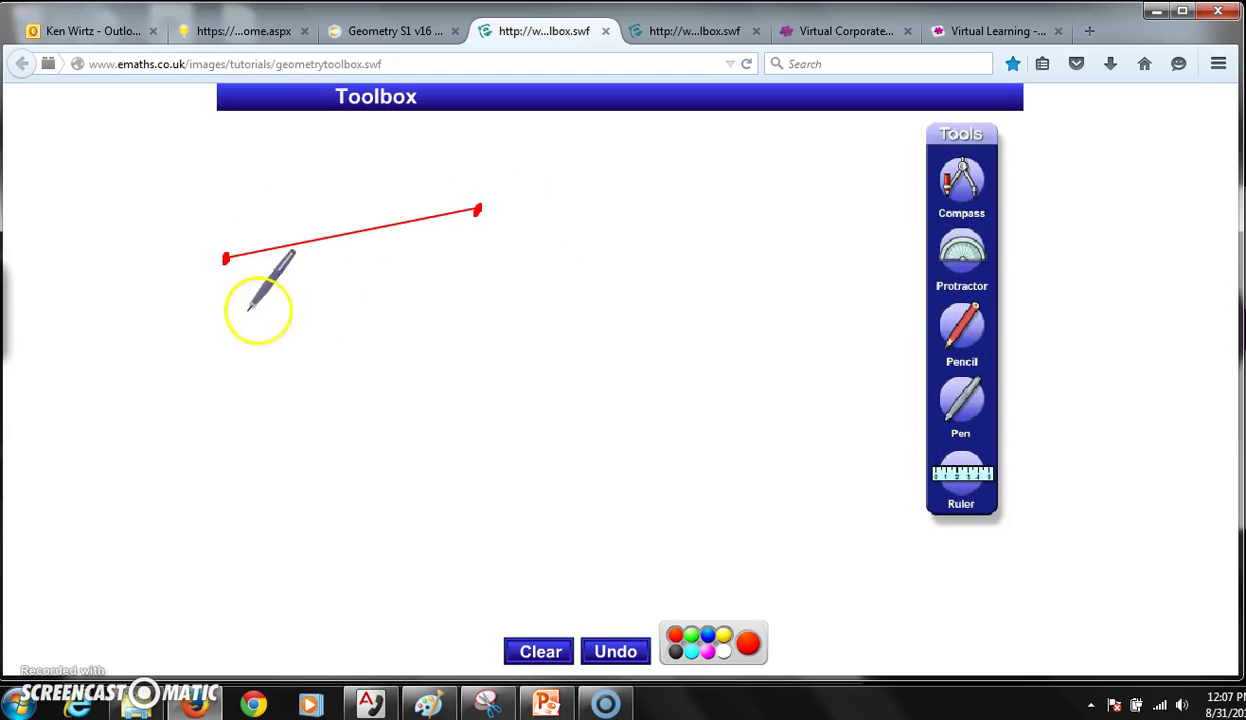
left_click(219, 289)
mouse_move(219, 289)
left_mouse_down()
mouse_move(226, 303)
mouse_move(223, 293)
left_mouse_up()
left_click_drag(480, 233, 479, 252)
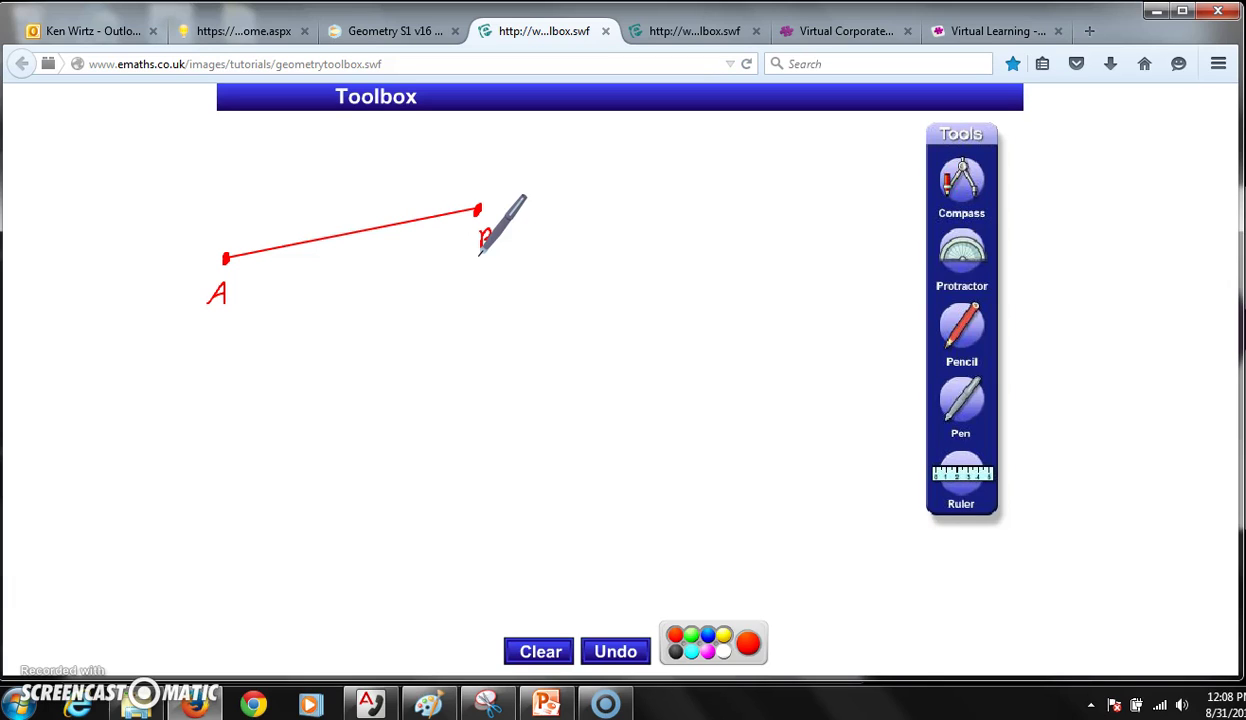
left_click_drag(480, 253, 481, 249)
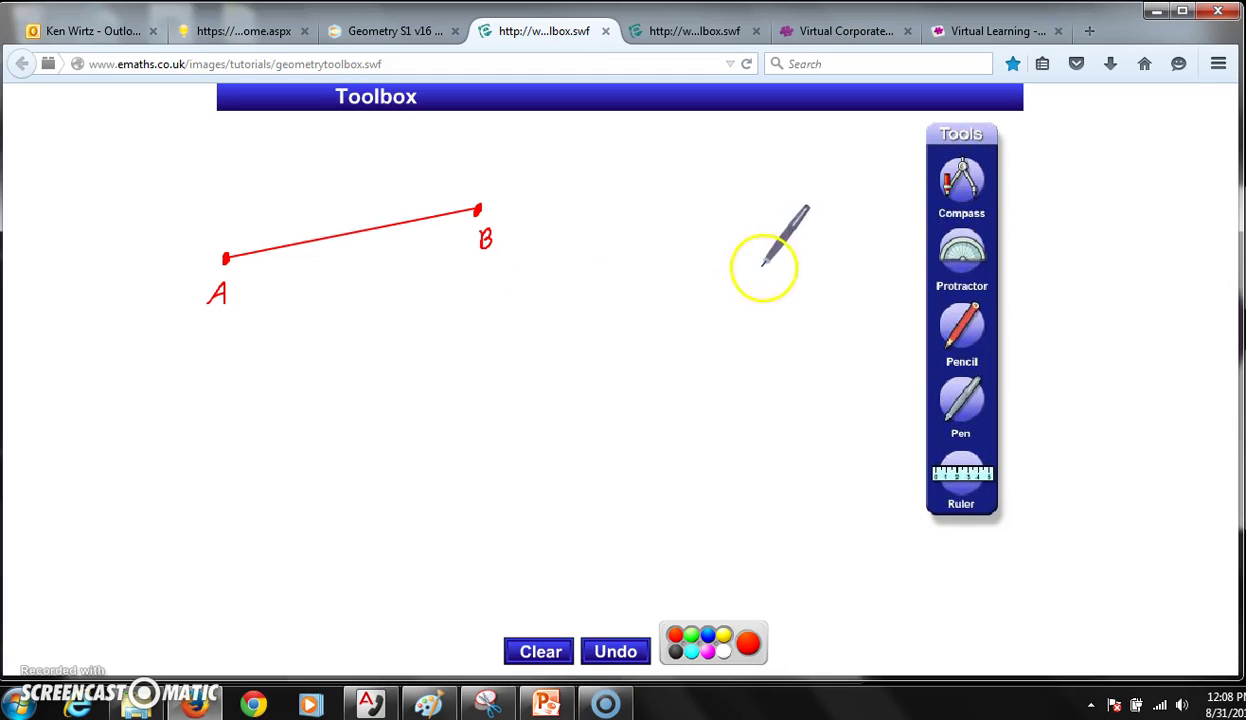
Place a compass below segment AB and swing its arm to sweep a short red arc
left_click(962, 183)
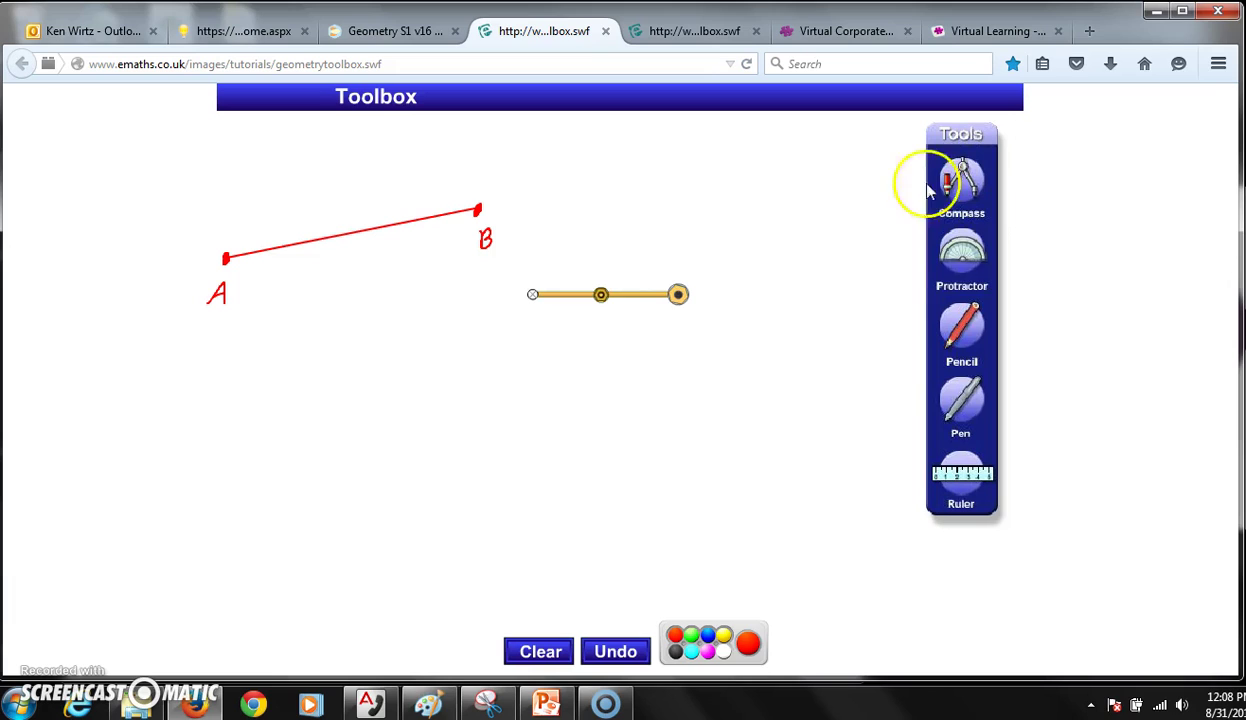
left_click_drag(532, 297, 570, 481)
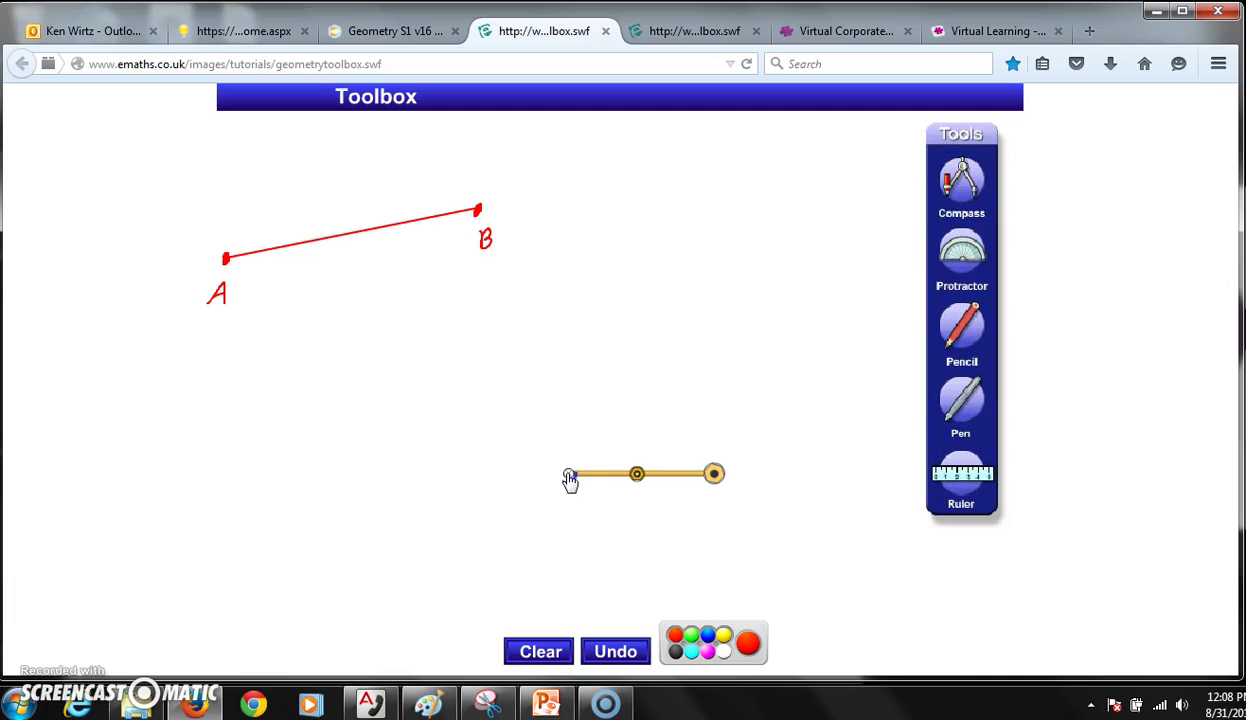
left_click(667, 500)
left_click(636, 481)
mouse_move(638, 481)
left_mouse_down()
mouse_move(634, 464)
mouse_move(659, 506)
mouse_move(668, 490)
left_mouse_up()
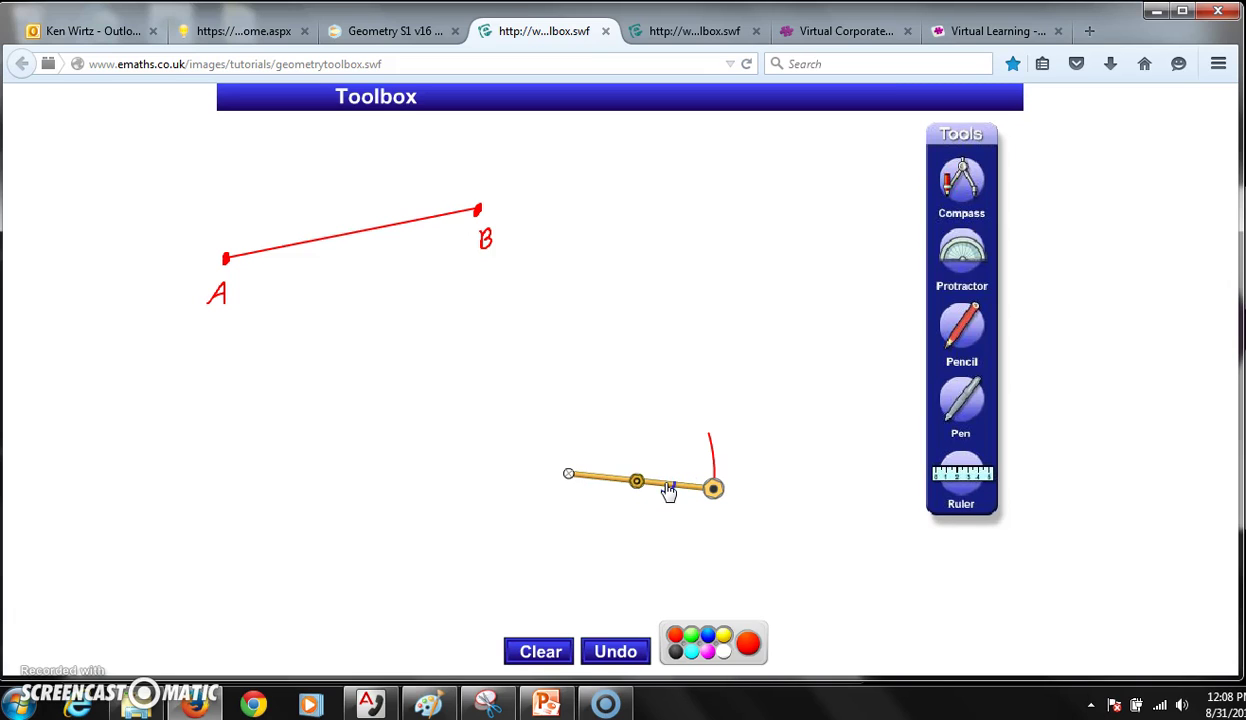
left_click_drag(669, 491, 664, 530)
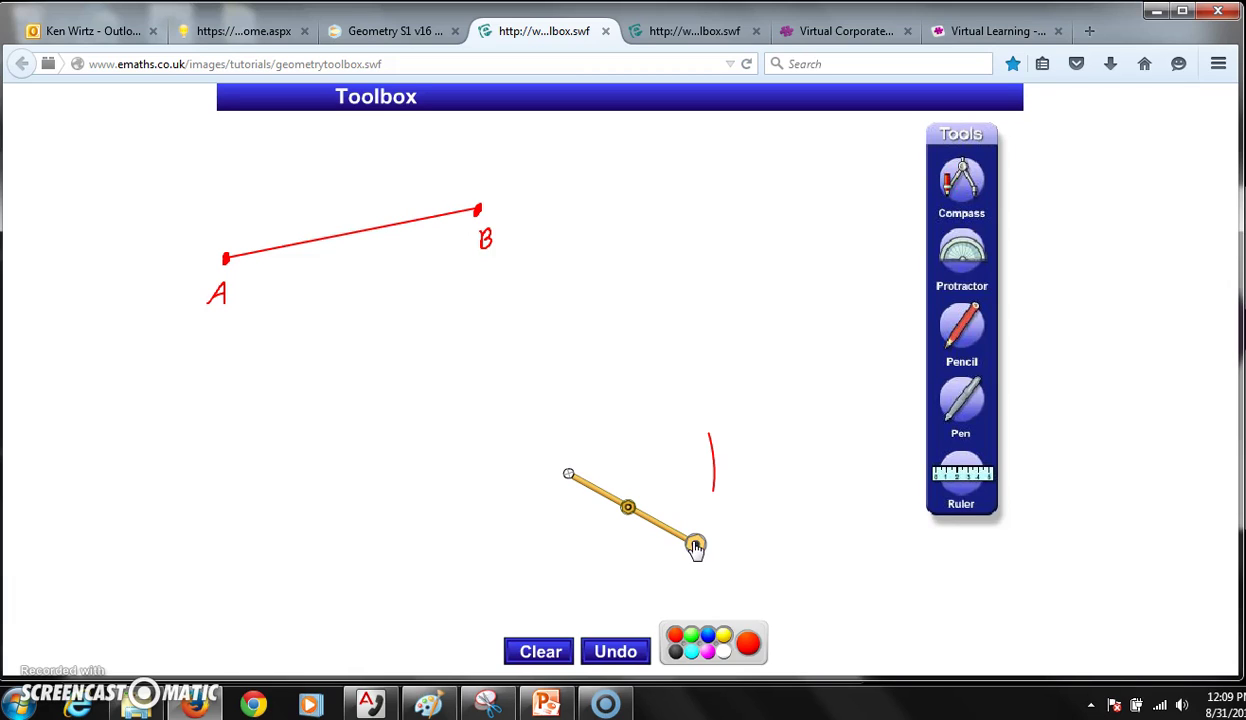
Narrow the compass legs to a short spread and set its point on endpoint A
left_click(695, 546)
left_click_drag(697, 549, 670, 513)
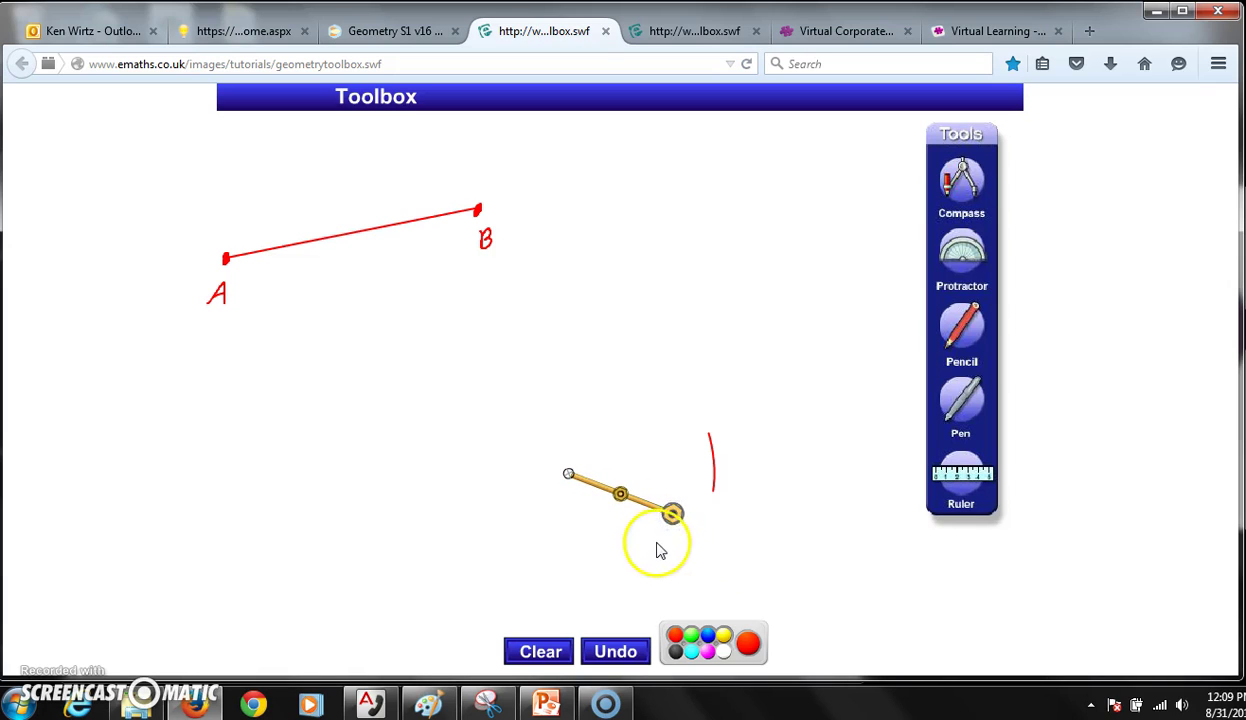
left_click(568, 477)
left_click_drag(568, 477, 231, 266)
left_click(256, 345)
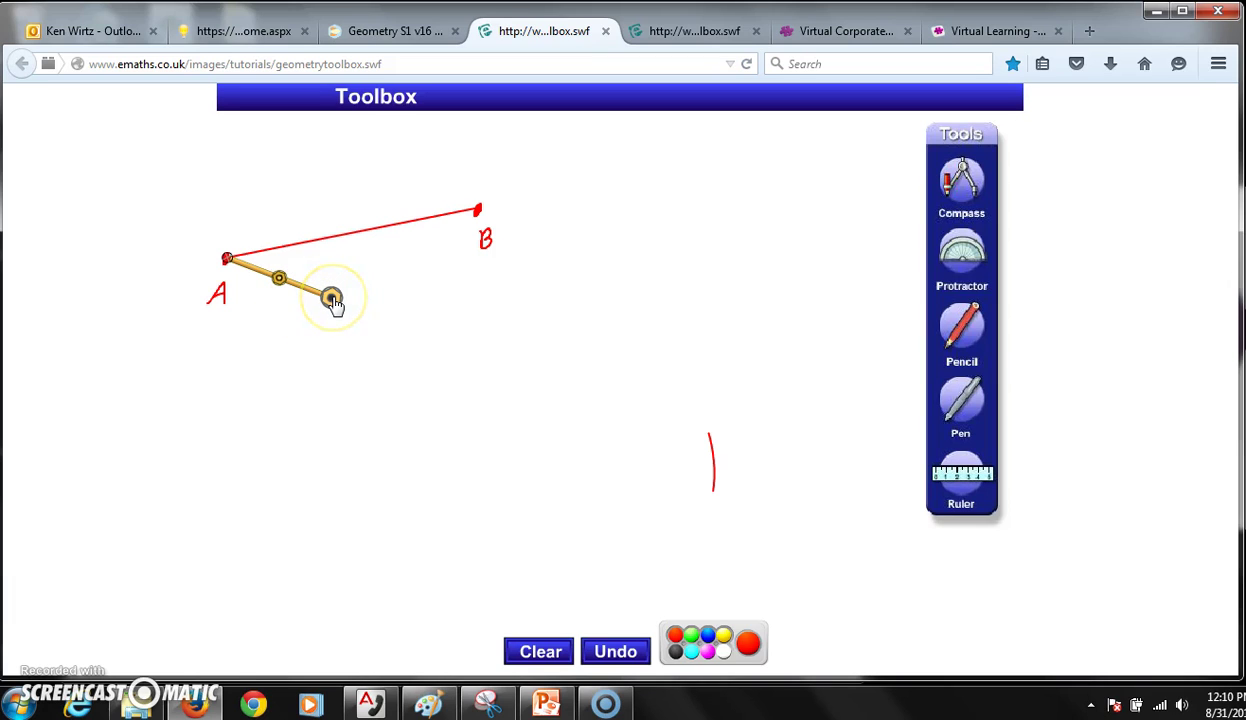
Stretch the compass pencil tip exactly onto point B so it spans segment AB
left_click_drag(331, 299, 469, 218)
mouse_move(478, 216)
left_mouse_down()
mouse_move(482, 230)
mouse_move(476, 218)
left_mouse_up()
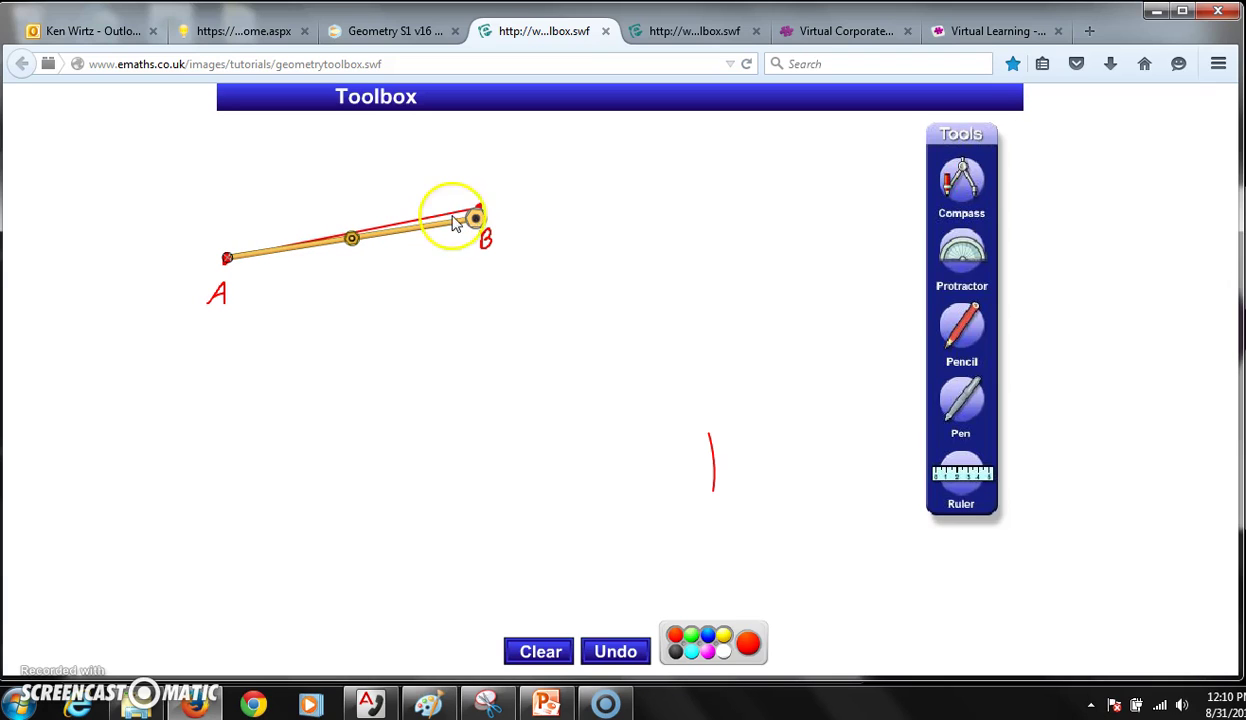
left_click_drag(473, 222, 483, 222)
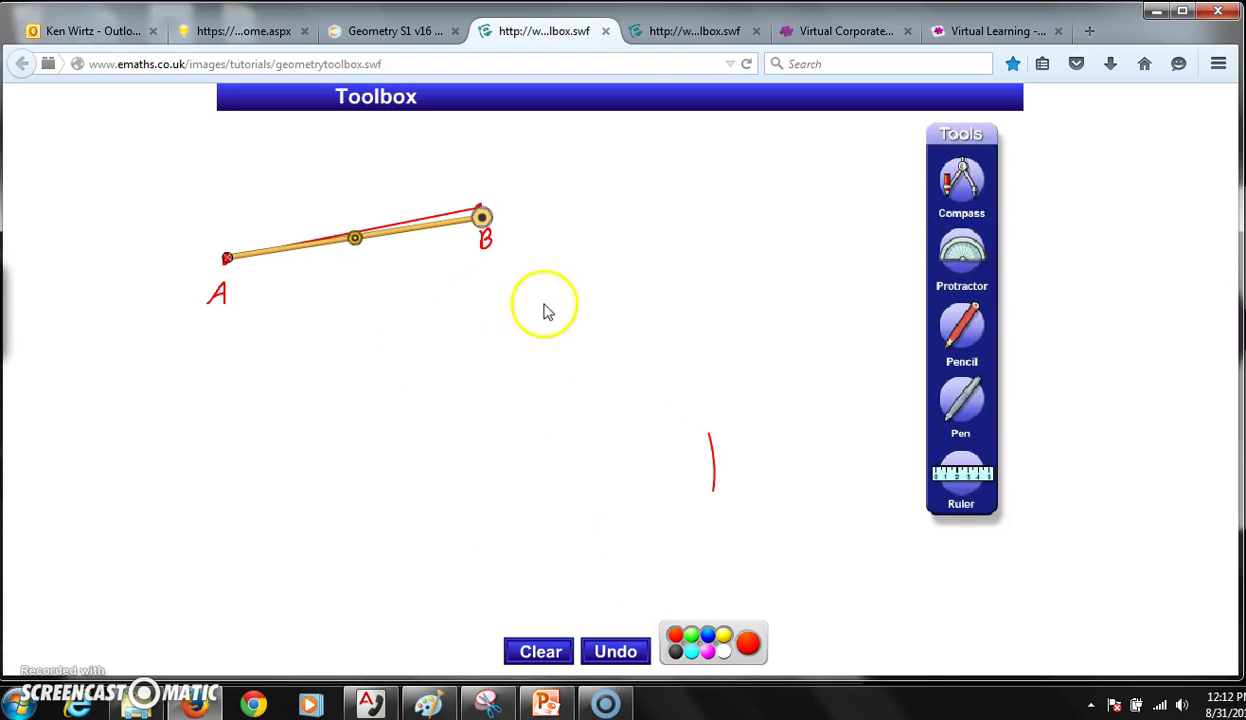
With the Pen, dot a new point well below A and hand-write the label C beneath it
left_click(961, 403)
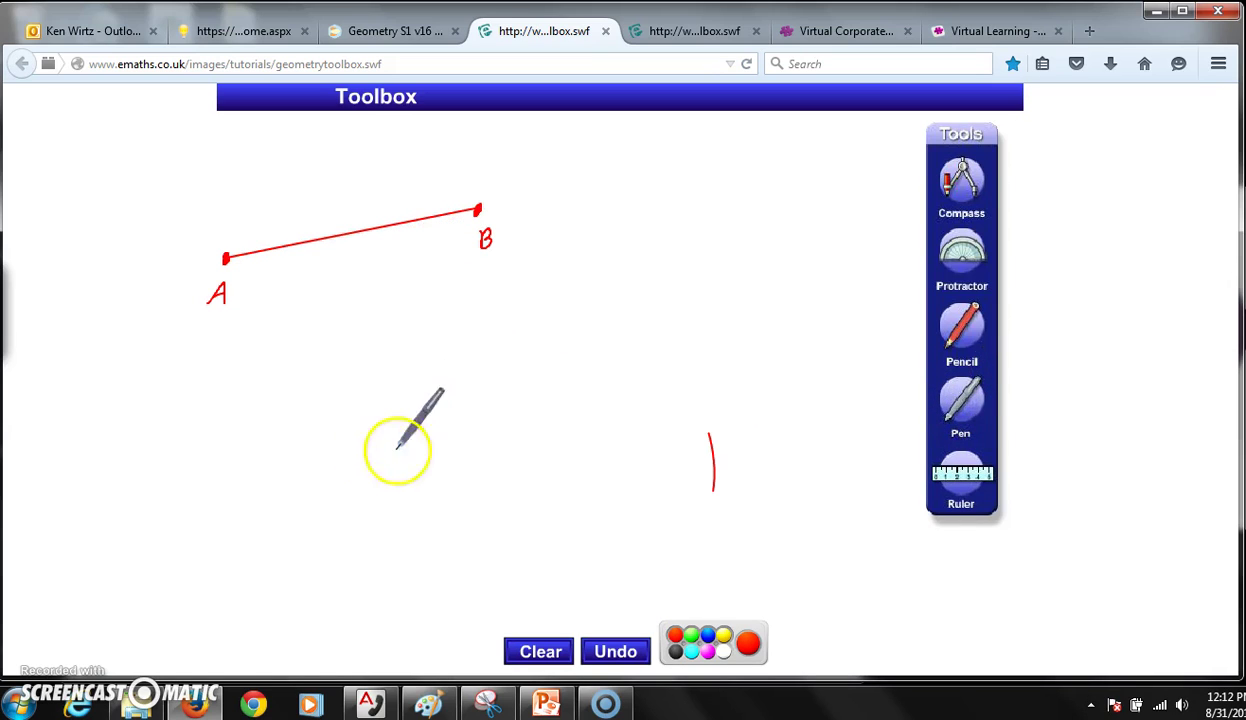
left_click(240, 453)
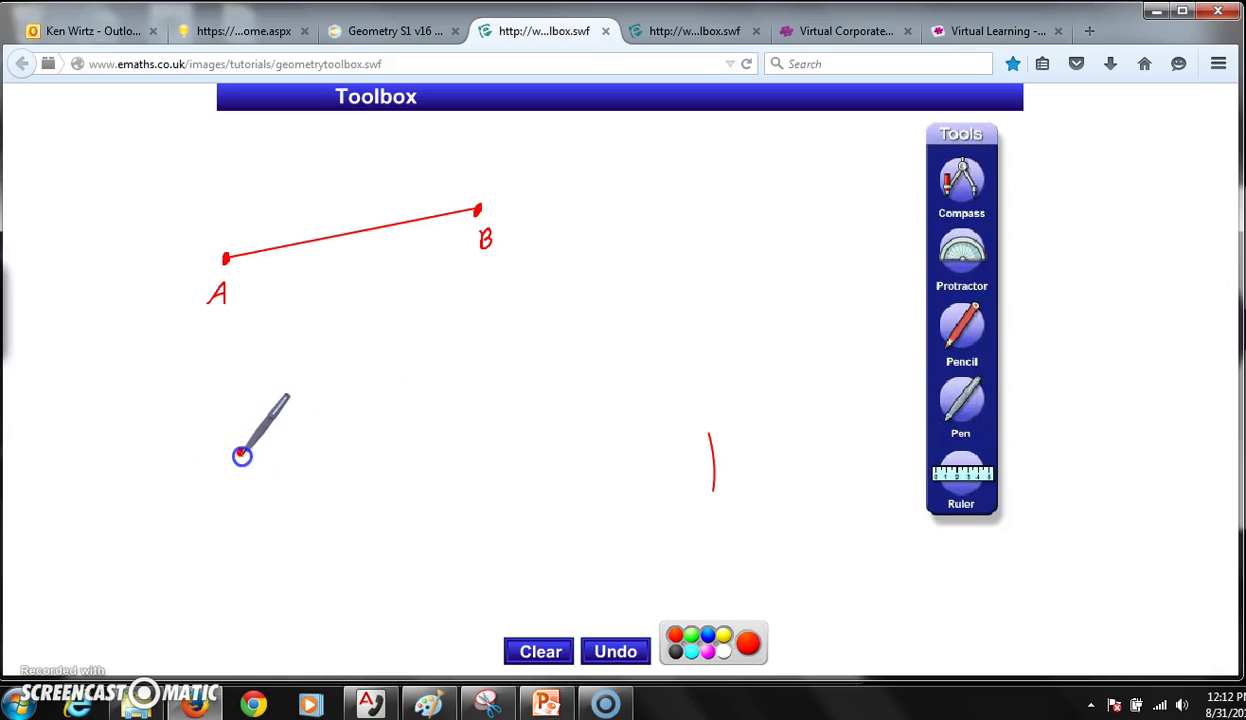
left_click_drag(240, 491, 243, 504)
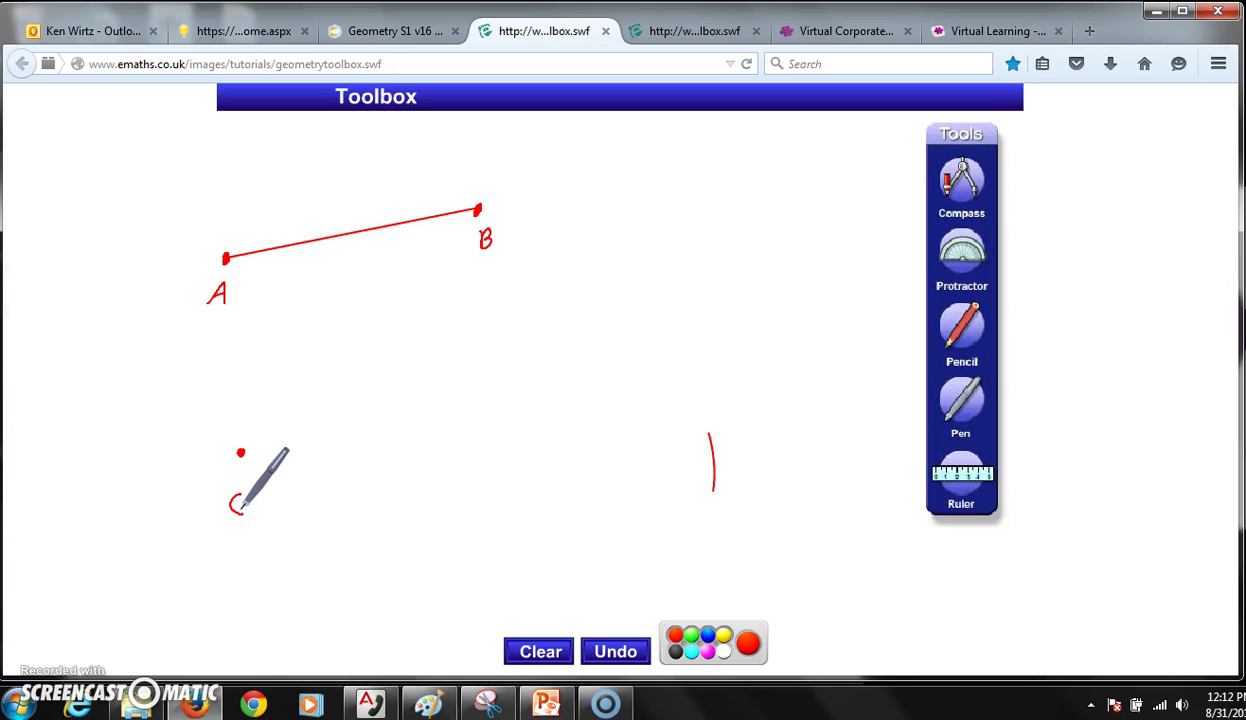
left_click(445, 443)
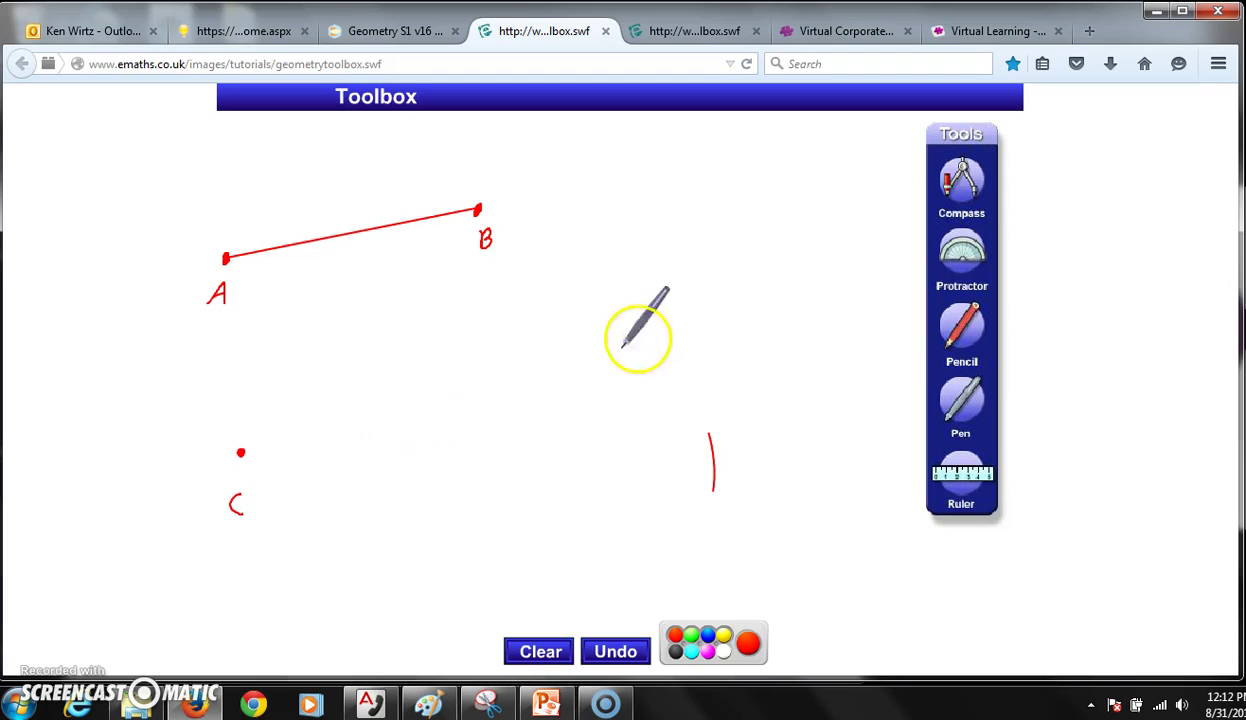
Bring out a compass with its point on A and open it until the pencil reaches B
left_click(960, 188)
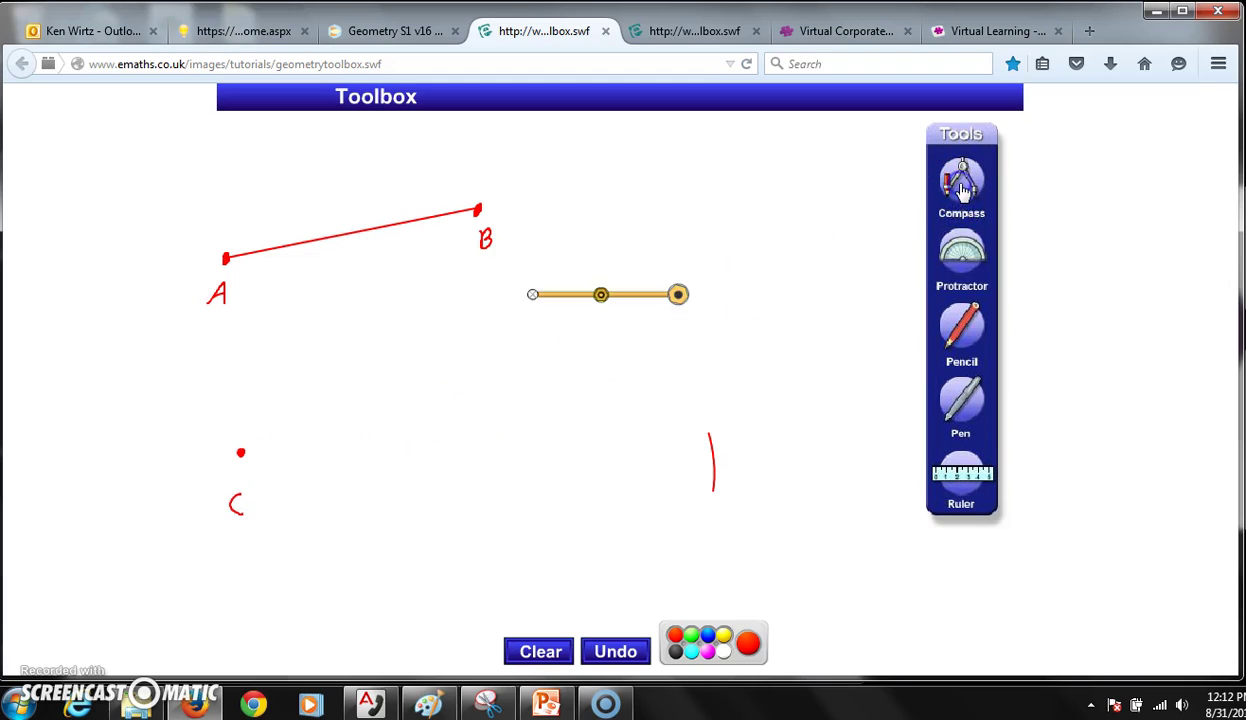
left_click_drag(530, 296, 228, 263)
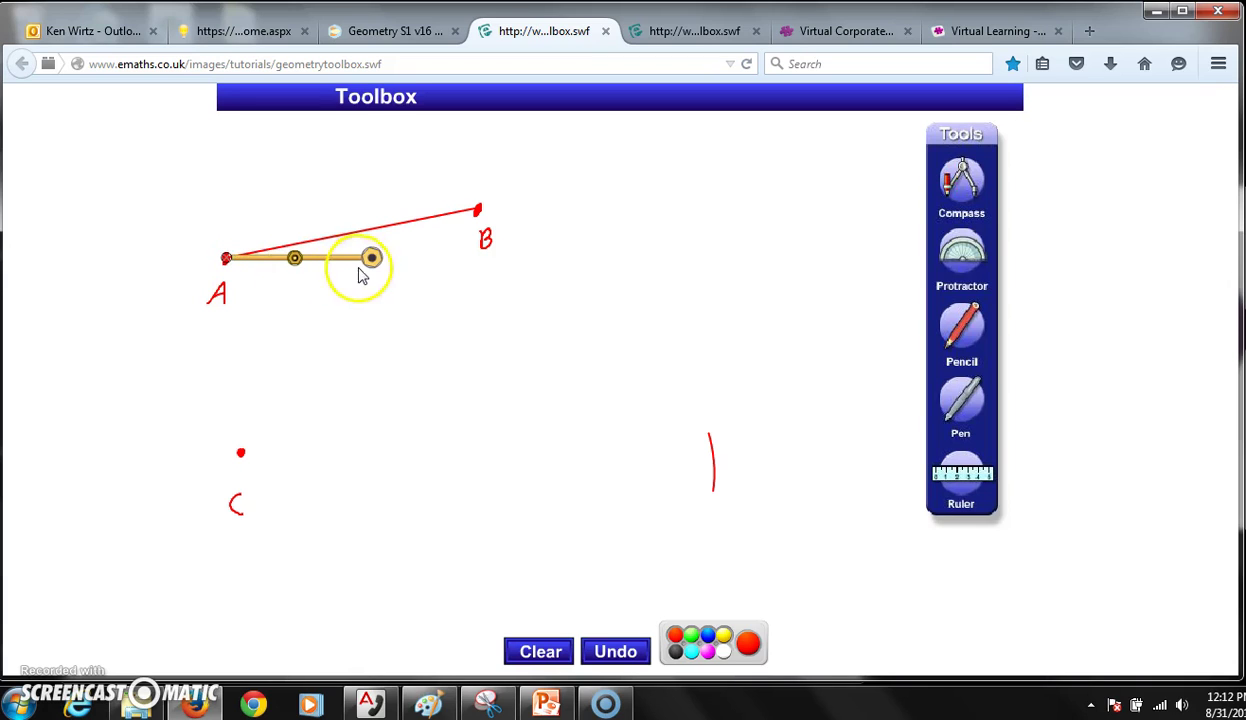
left_click_drag(372, 260, 479, 212)
left_click(483, 308)
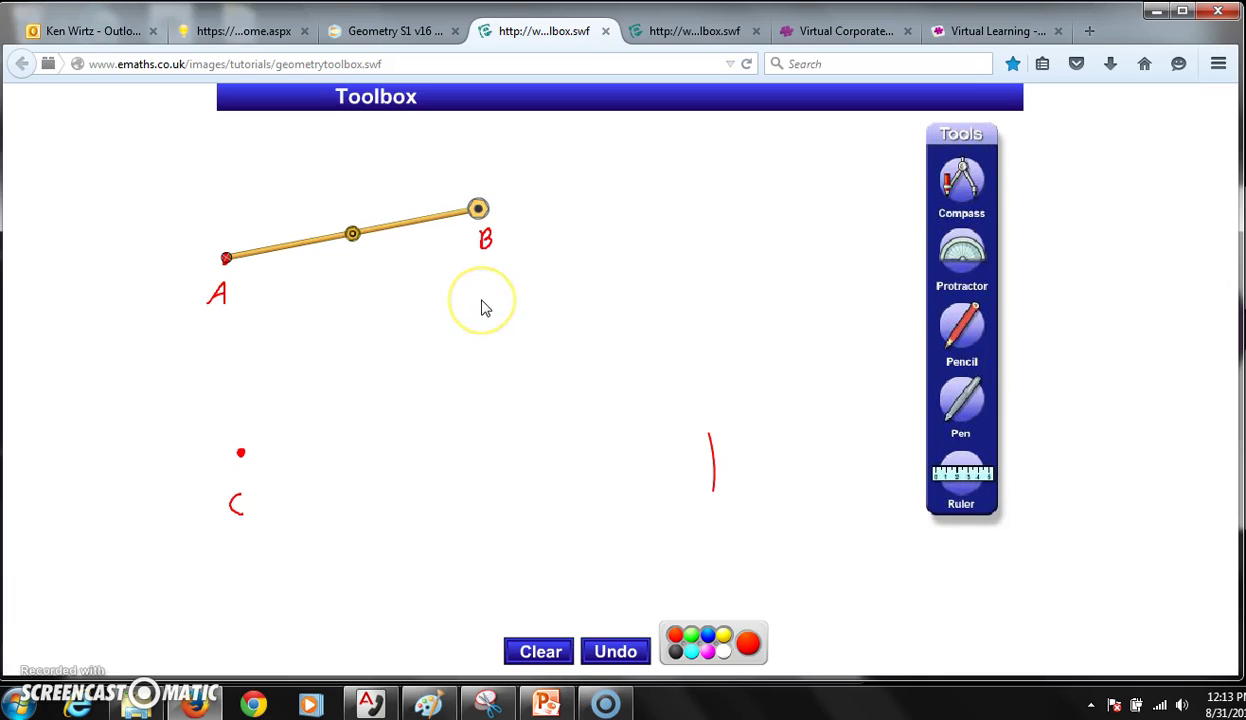
left_click(227, 262)
Centre the compass on C and swing a red arc of radius AB
mouse_move(236, 286)
left_mouse_down()
mouse_move(275, 417)
mouse_move(261, 464)
mouse_move(241, 454)
left_mouse_up()
left_click(341, 468)
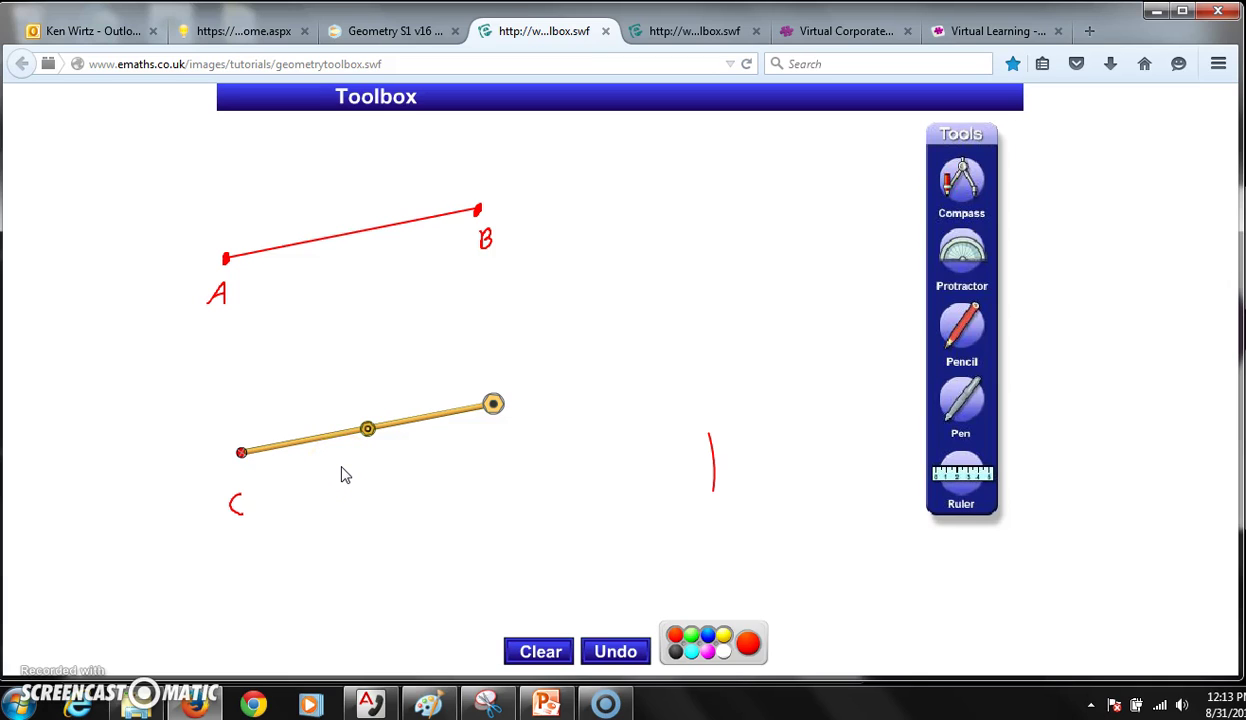
mouse_move(345, 475)
left_mouse_down()
mouse_move(298, 492)
mouse_move(272, 478)
mouse_move(359, 492)
mouse_move(365, 455)
left_mouse_up()
mouse_move(366, 432)
left_mouse_down()
mouse_move(352, 401)
mouse_move(365, 438)
mouse_move(345, 393)
mouse_move(366, 444)
left_mouse_up()
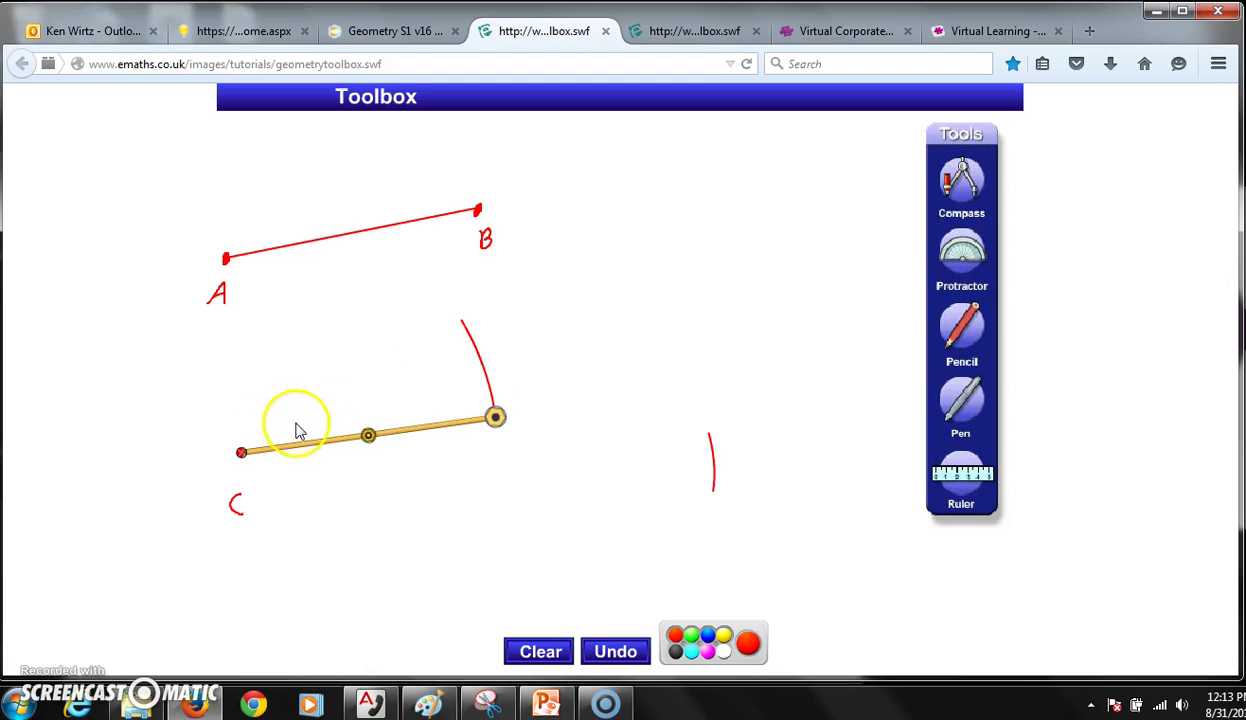
left_click_drag(242, 455, 351, 606)
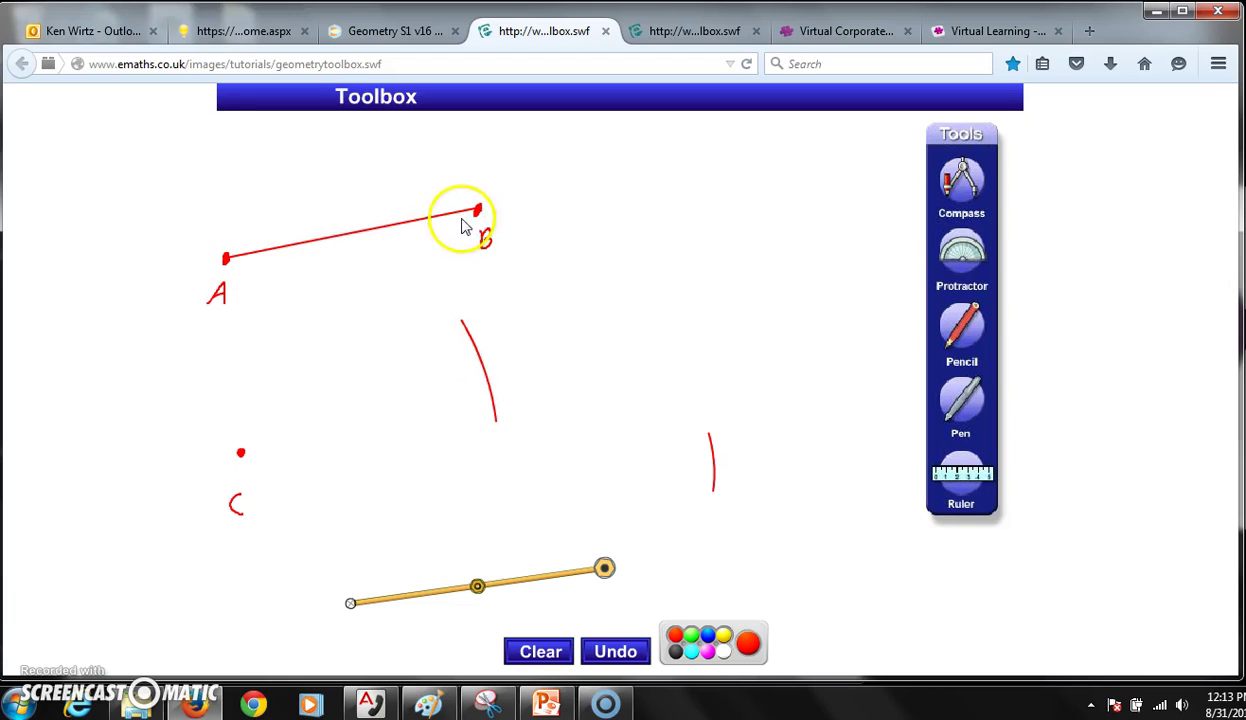
Dot a point on the arc drawn from C and hand-write the label D beside it
left_click(960, 405)
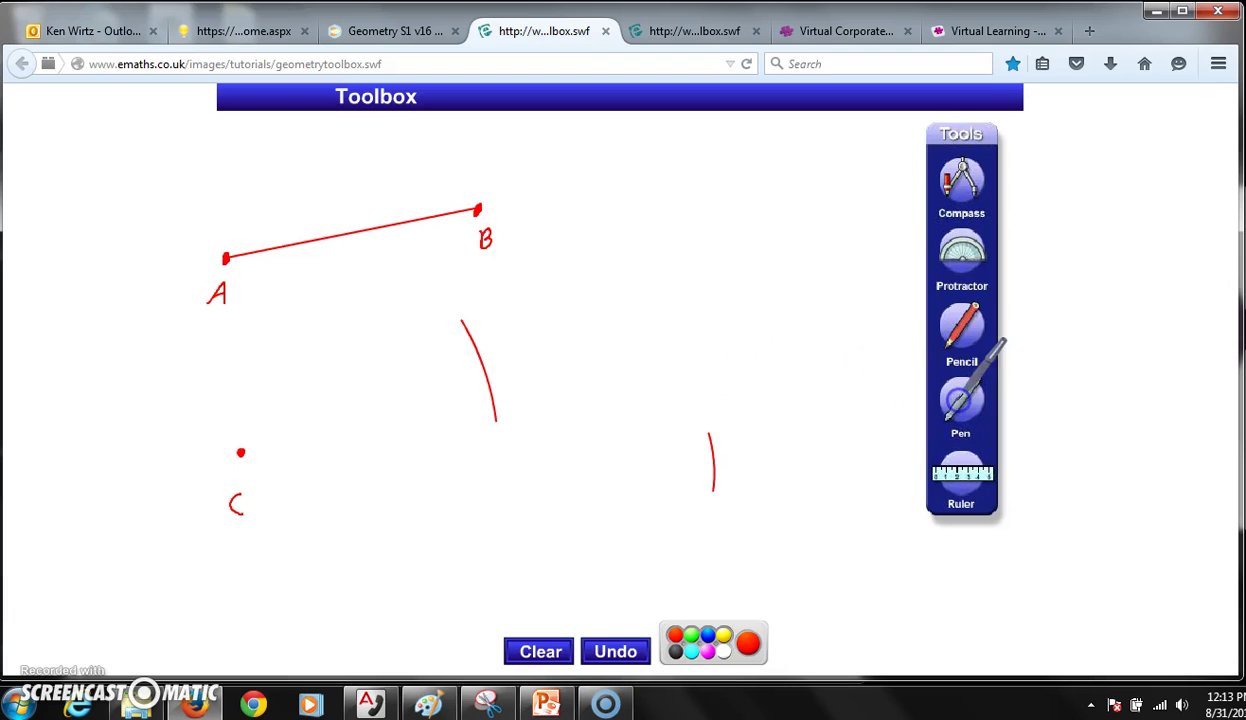
left_click(484, 380)
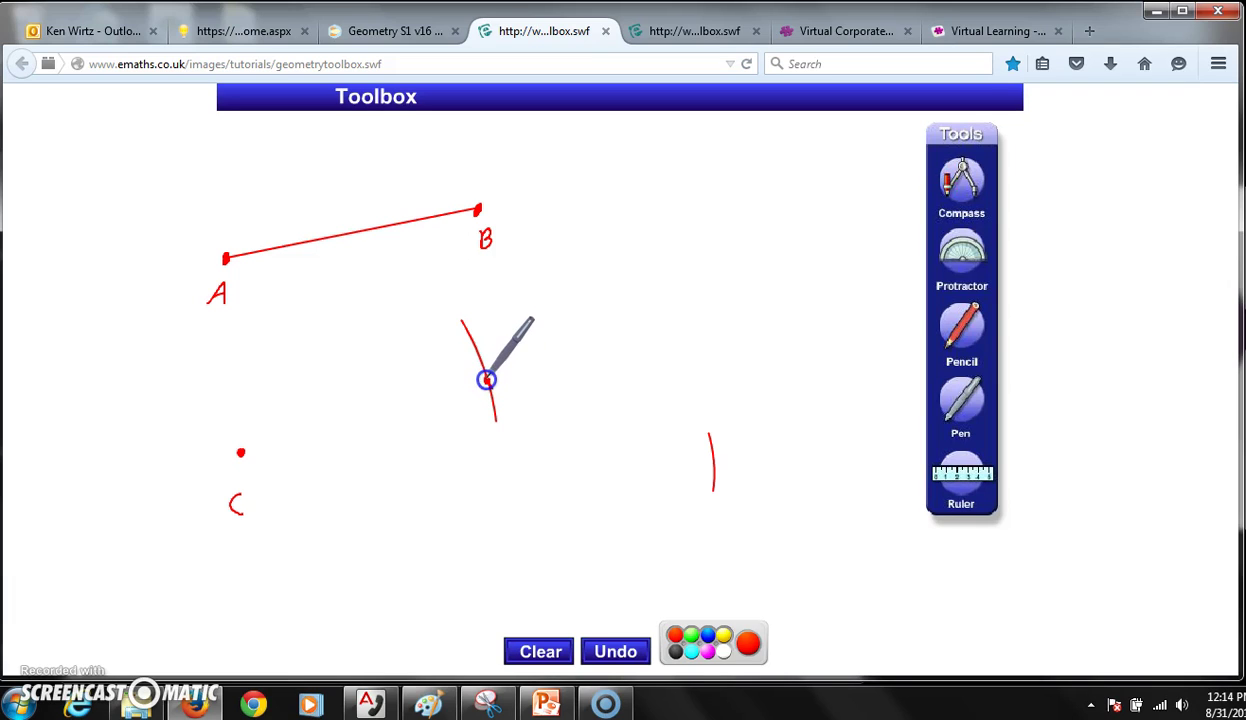
left_click_drag(488, 380, 487, 380)
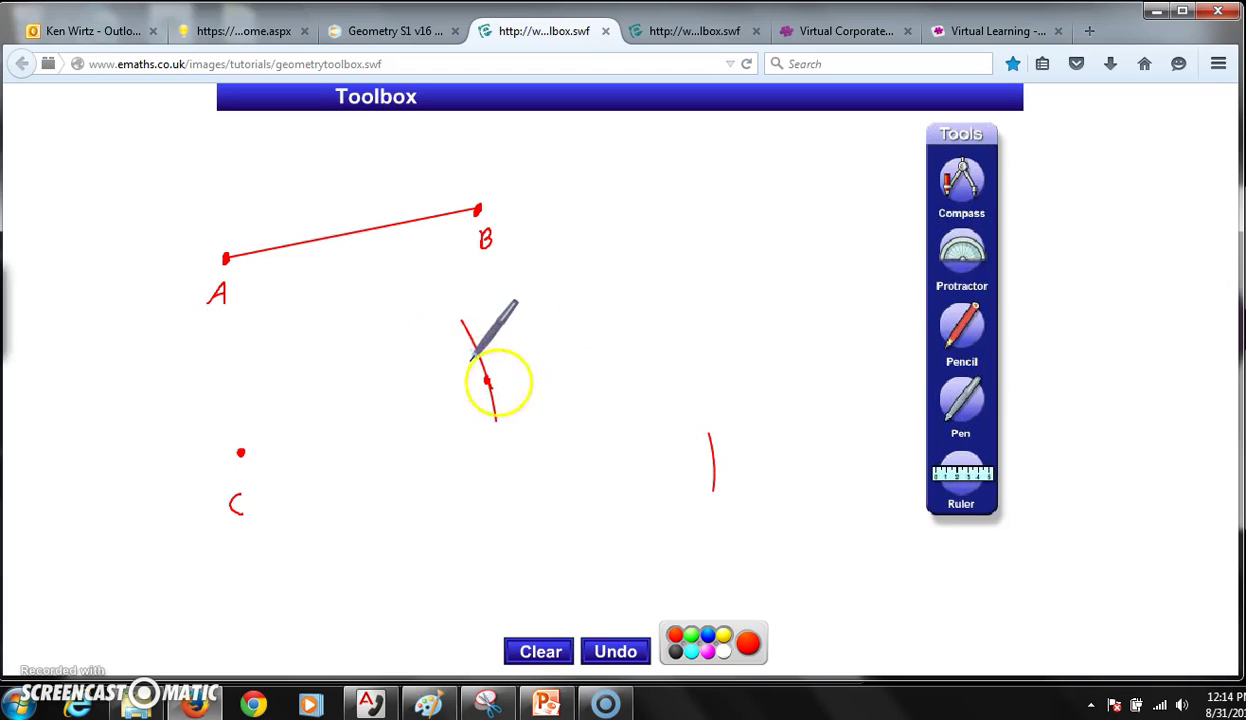
left_click_drag(487, 378, 517, 386)
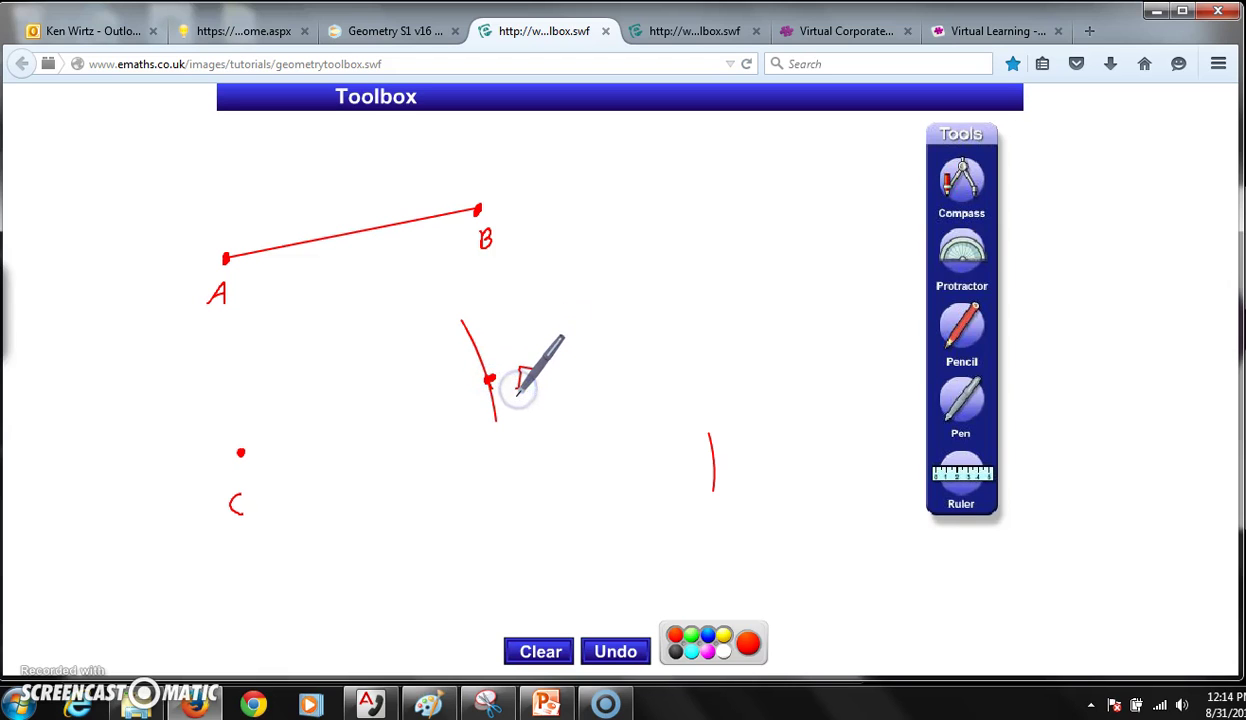
Draw a straight red pencil segment from point C to point D, matching AB's length
left_click(960, 330)
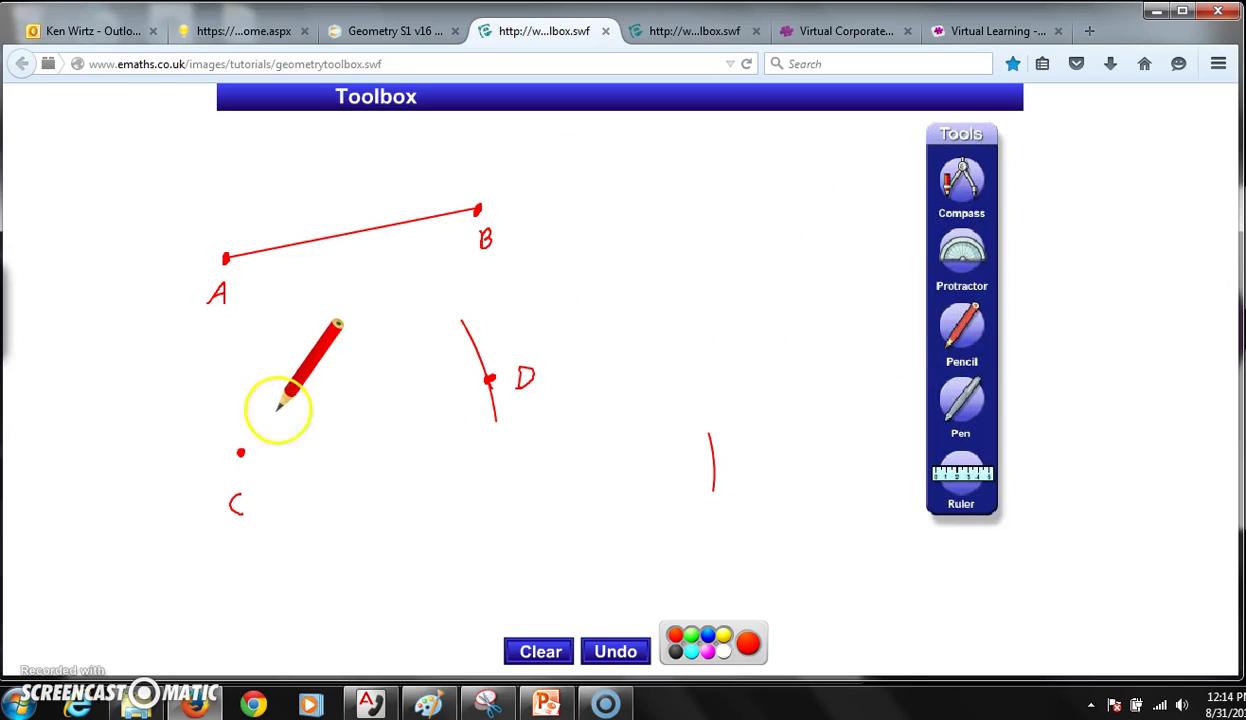
left_click_drag(240, 452, 487, 378)
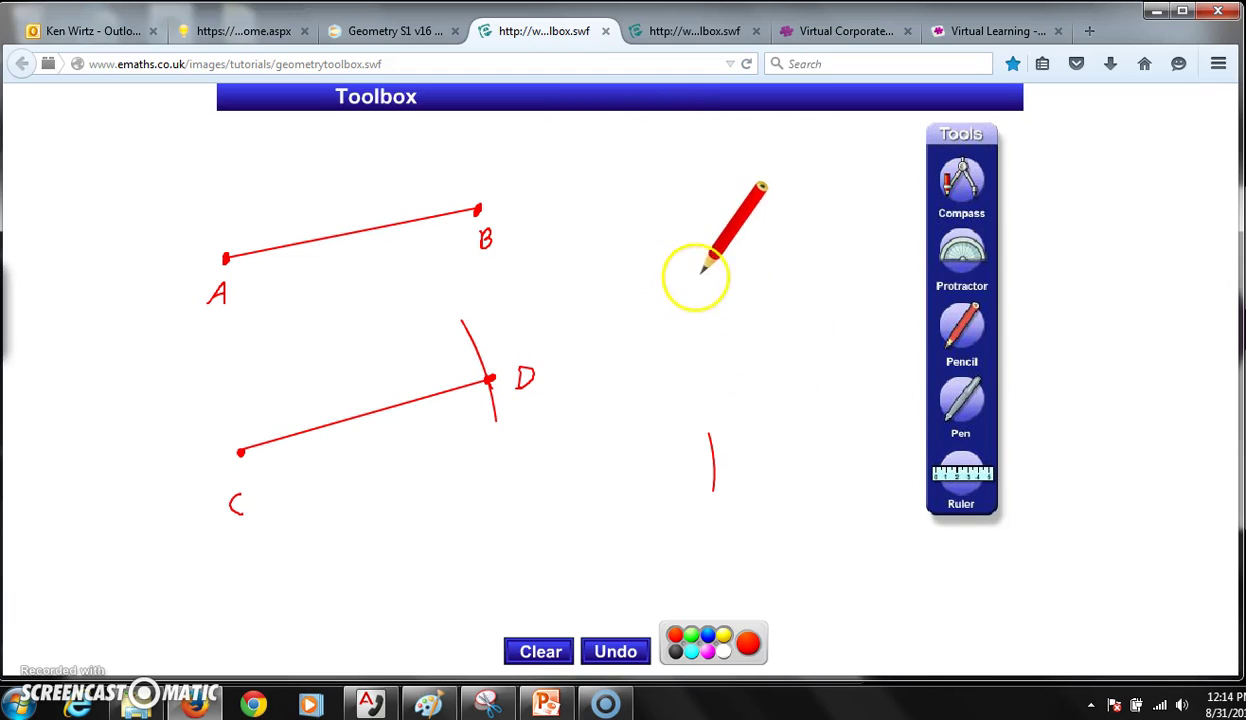
left_click(955, 410)
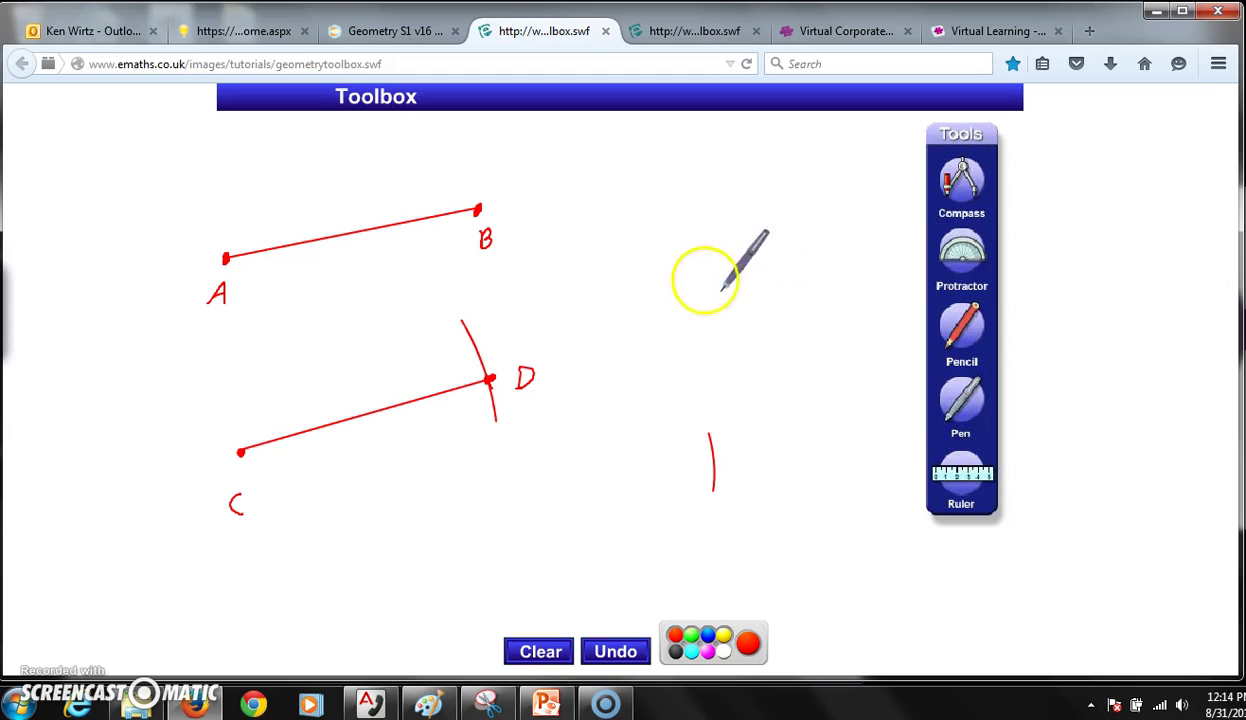
Handwrite 'AB ≅ CD' with bars over both segment names in the space right of B
mouse_move(577, 268)
left_mouse_down()
mouse_move(589, 278)
mouse_move(595, 261)
mouse_move(600, 276)
mouse_move(612, 234)
mouse_move(648, 268)
mouse_move(666, 241)
mouse_move(705, 268)
mouse_move(731, 257)
mouse_move(722, 266)
mouse_move(720, 228)
mouse_move(734, 230)
left_mouse_up()
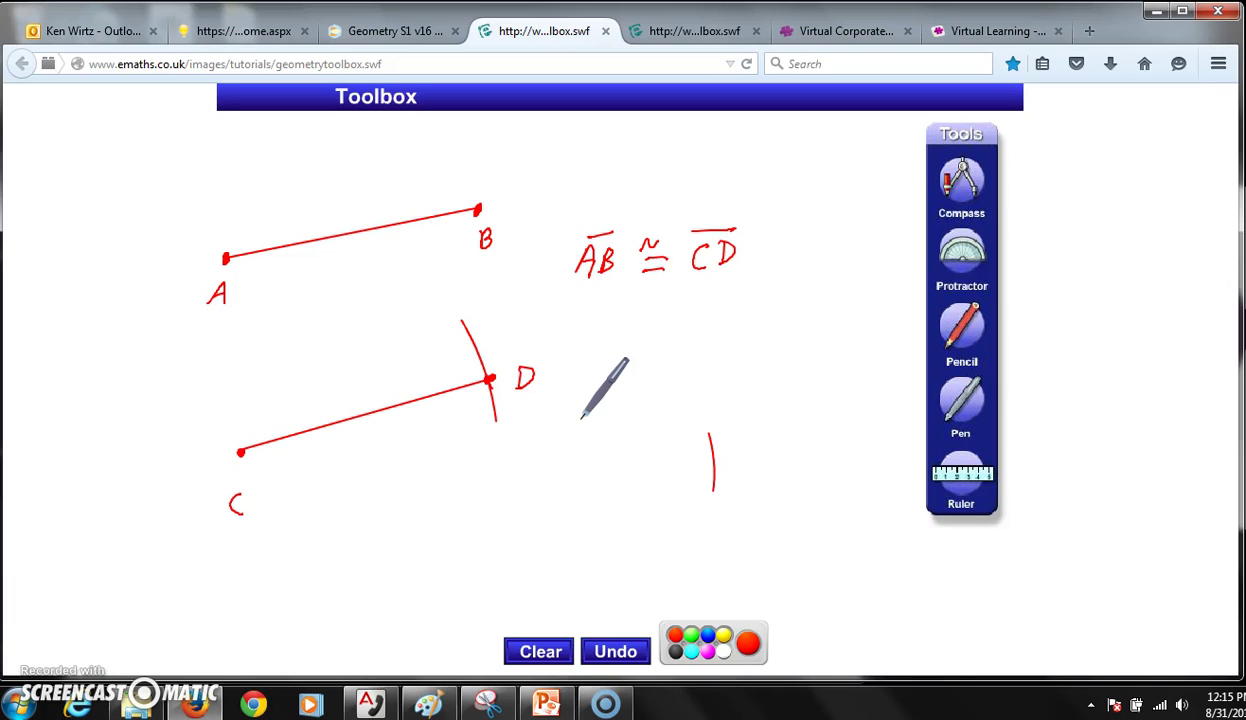
left_click(685, 268)
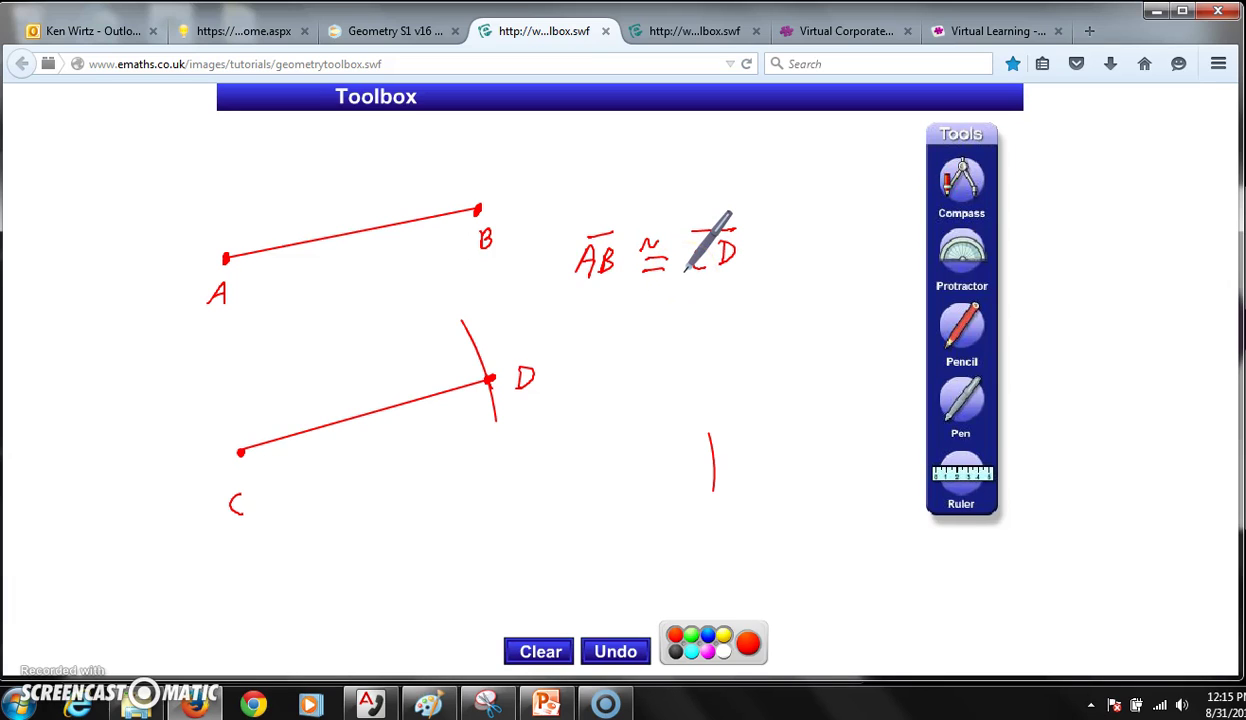
left_click(650, 308)
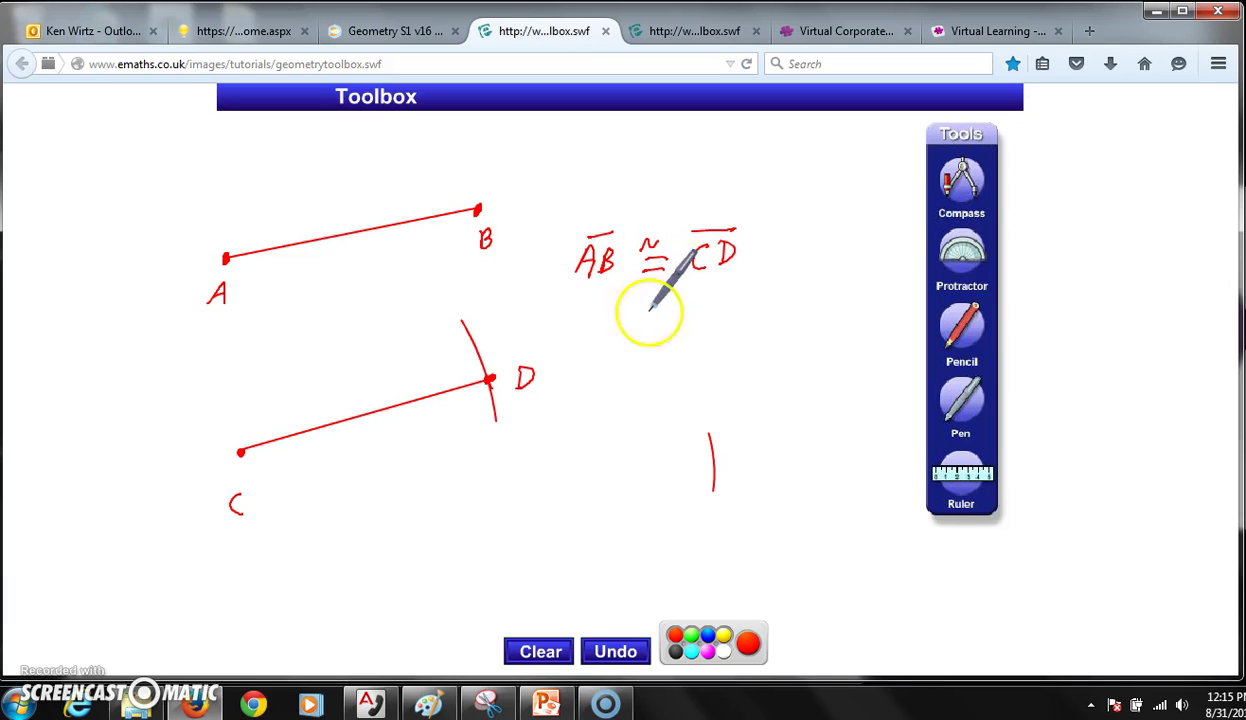
Launch the Snipping Tool from All Programs > Accessories in the Start menu
left_click(20, 706)
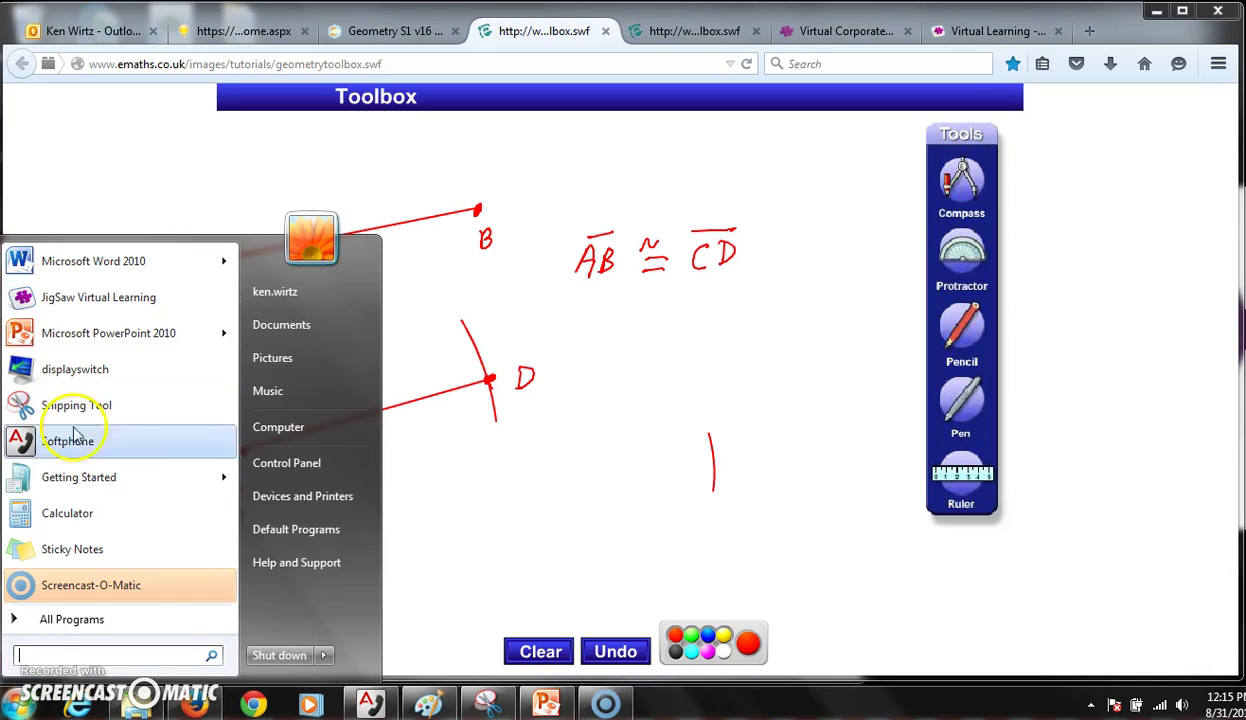
left_click(70, 620)
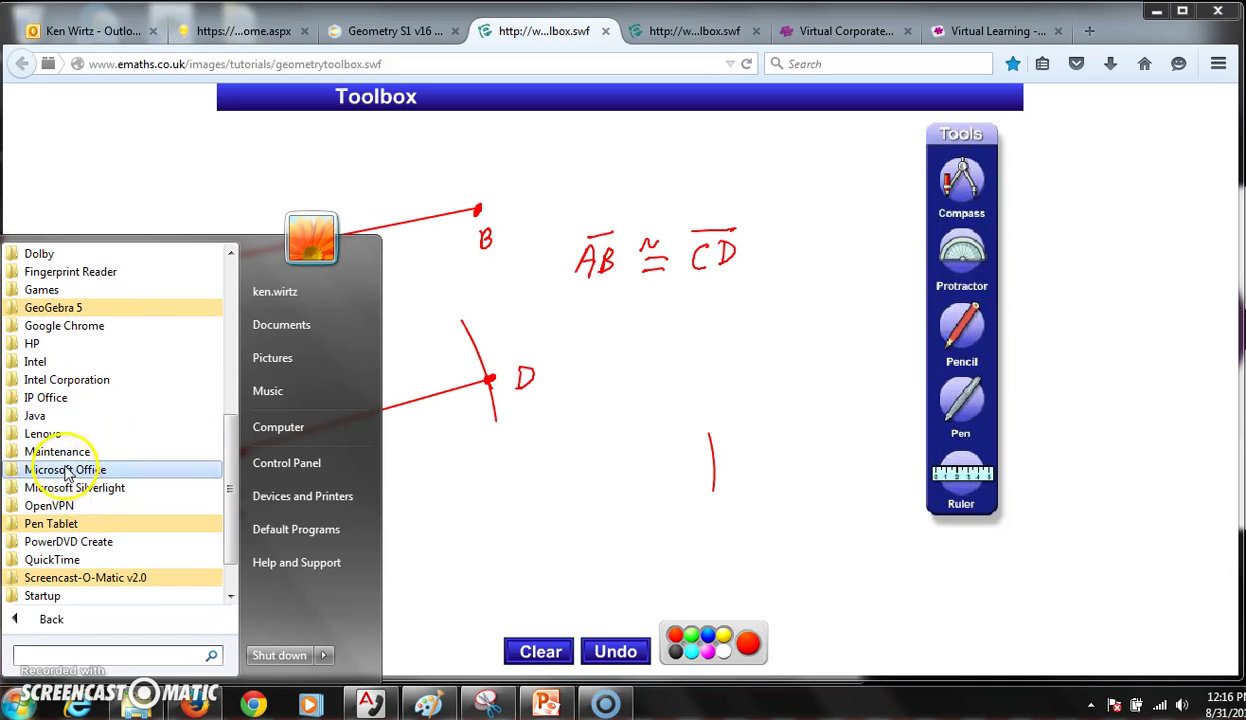
scroll(62, 347, "up", 5)
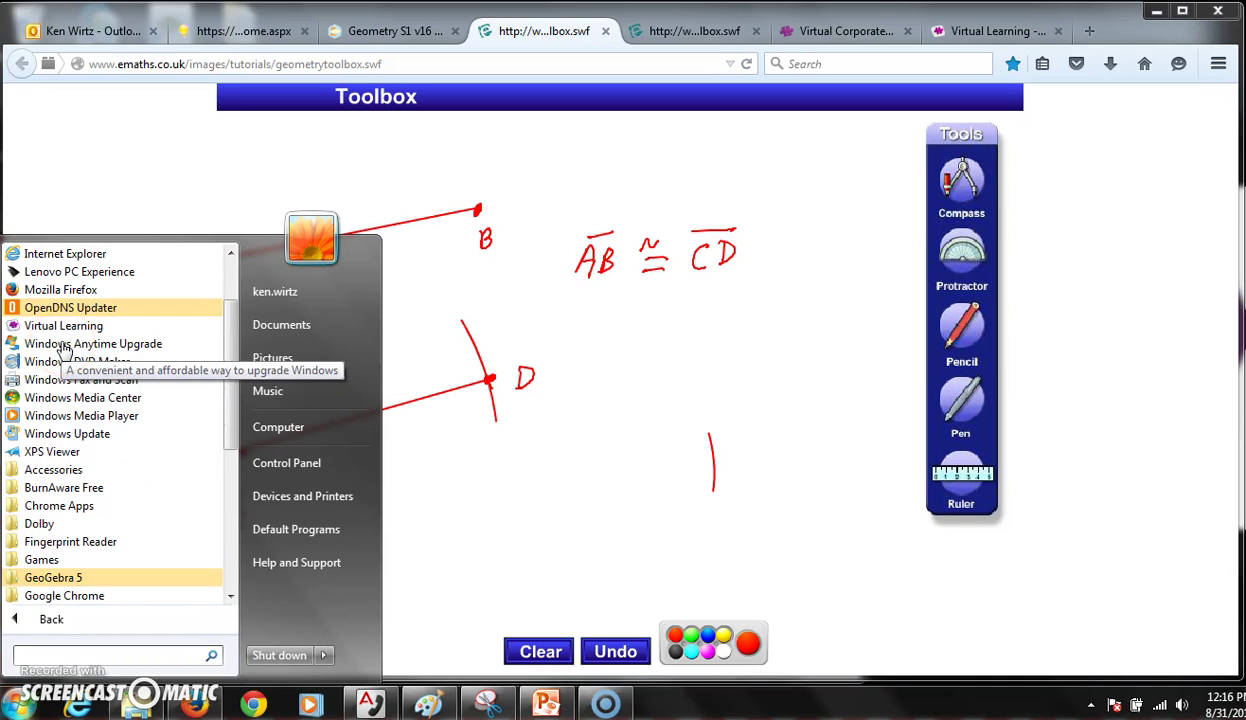
left_click(50, 469)
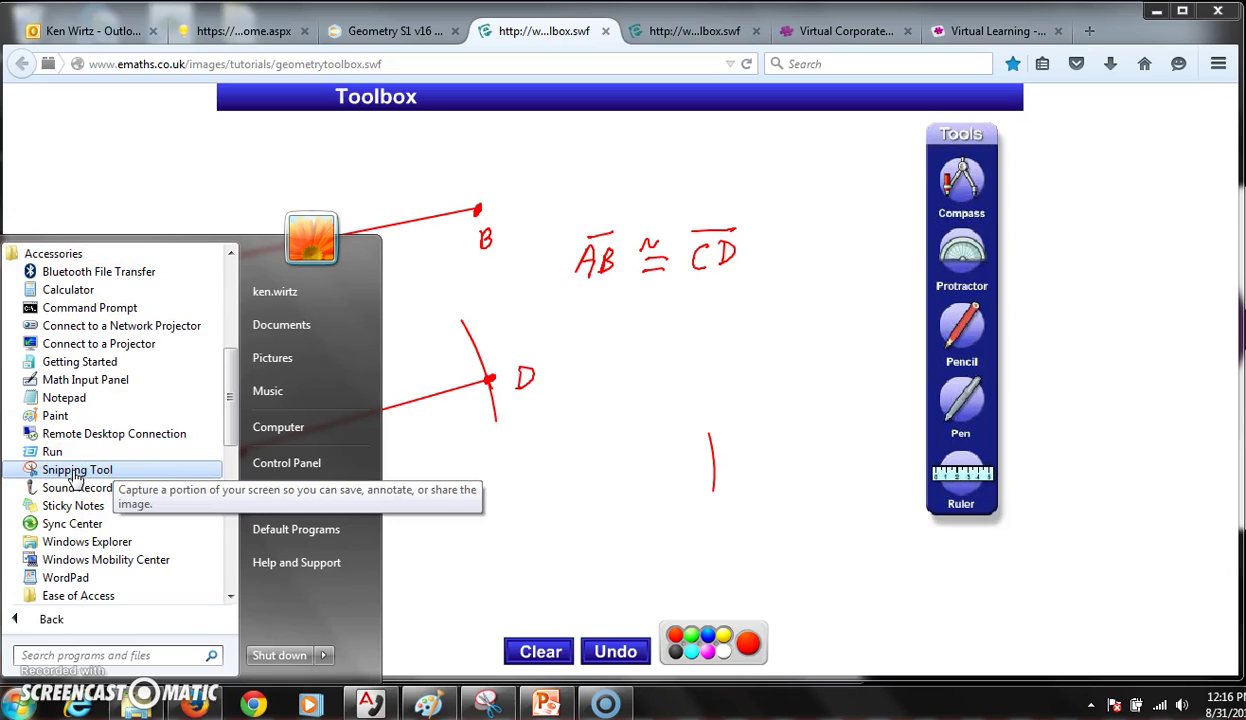
left_click(71, 474)
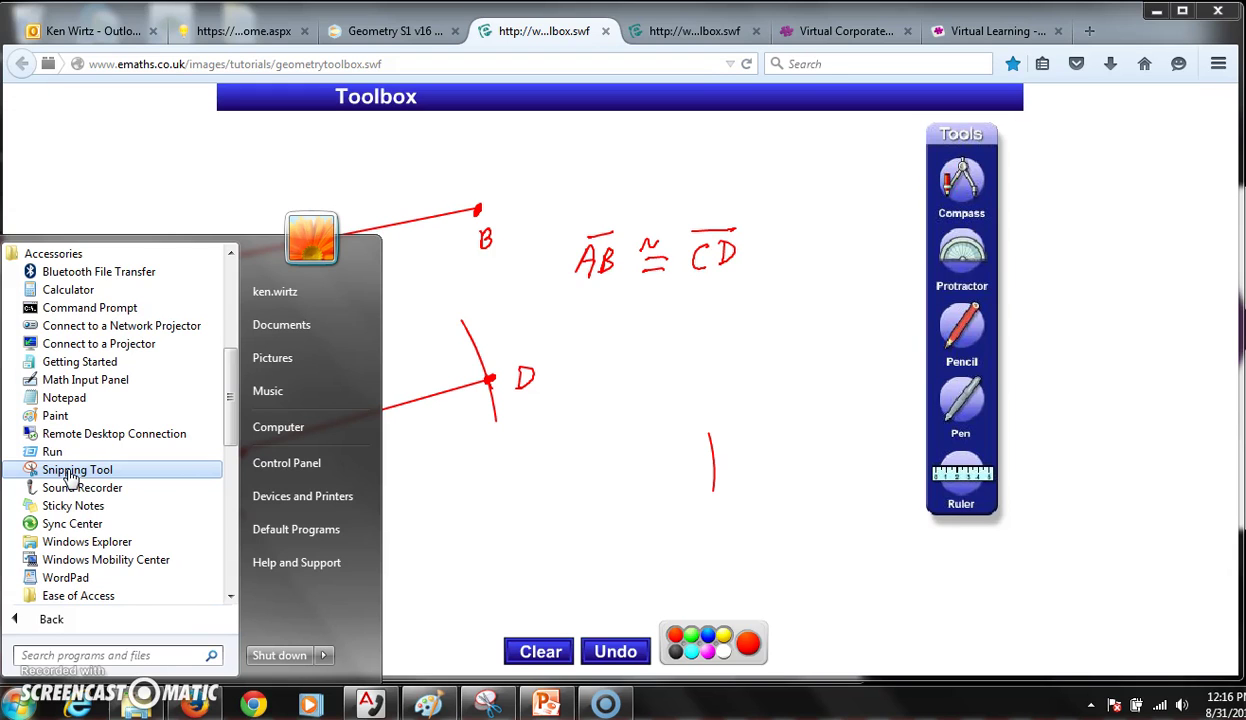
left_click(70, 470)
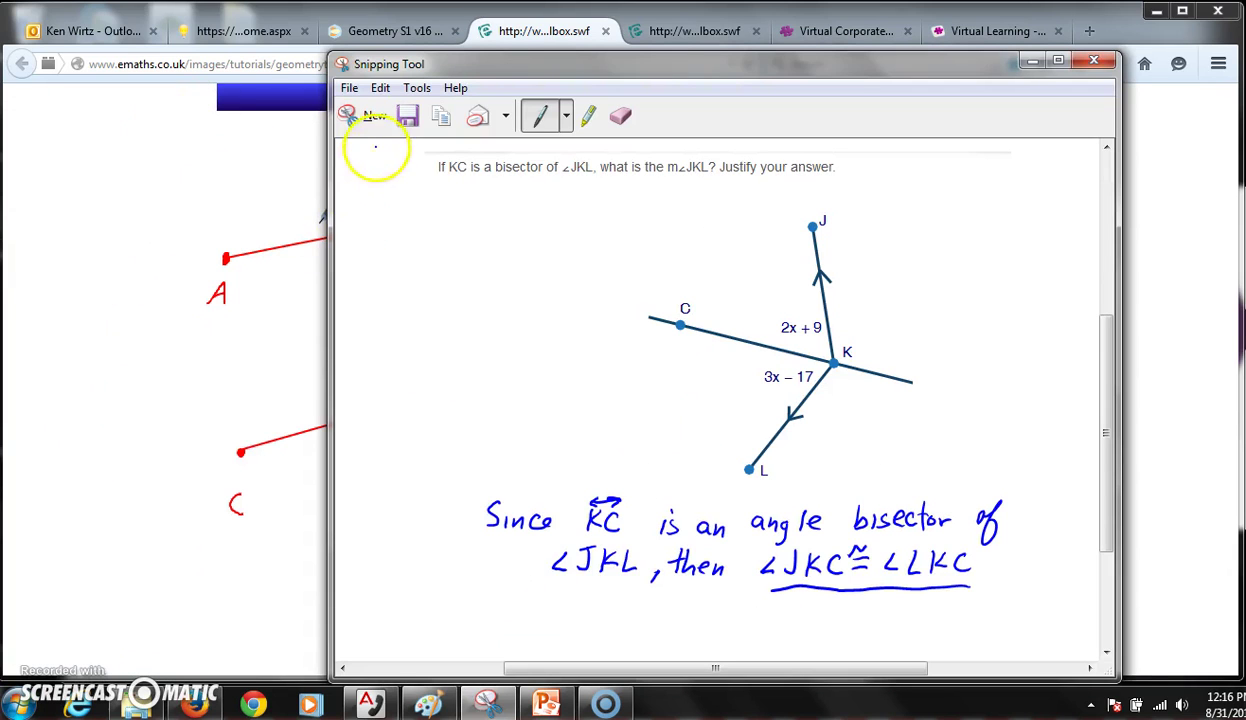
Take a new snip of the region containing segments AB, CD and the AB ≅ CD label
left_click(366, 118)
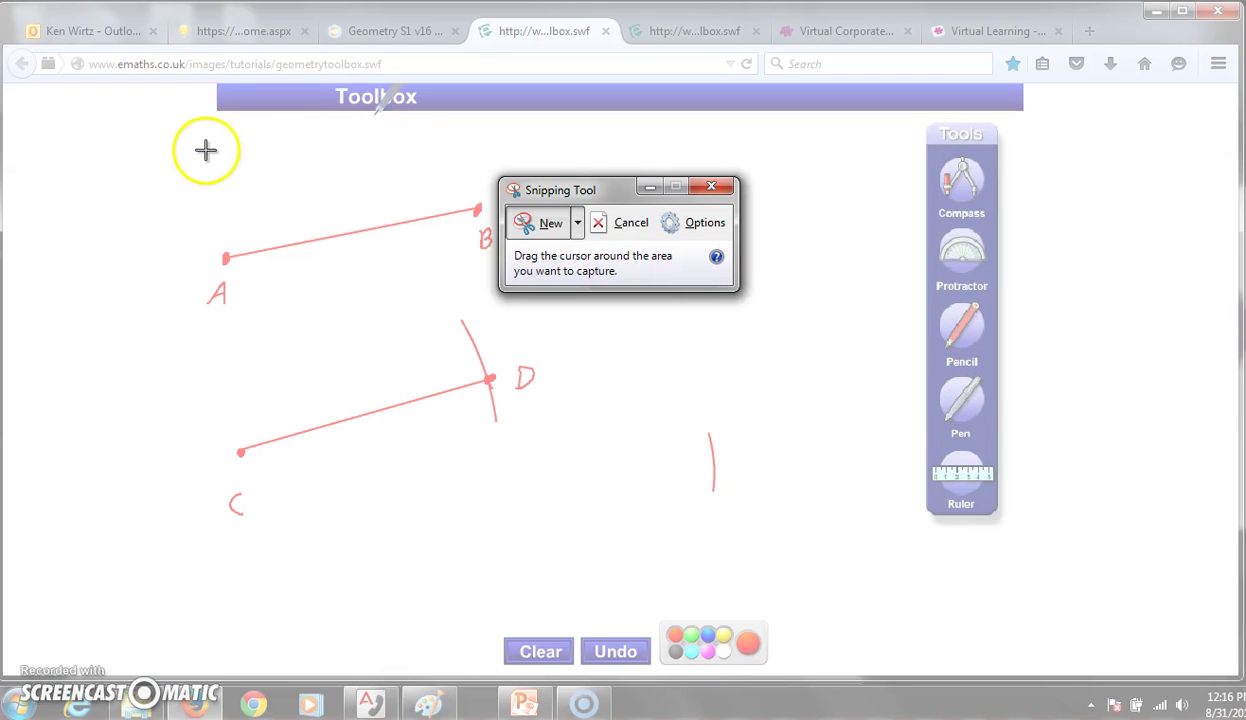
mouse_move(202, 150)
left_mouse_down()
mouse_move(278, 175)
mouse_move(459, 281)
mouse_move(542, 395)
mouse_move(656, 501)
mouse_move(713, 531)
mouse_move(796, 543)
left_mouse_up()
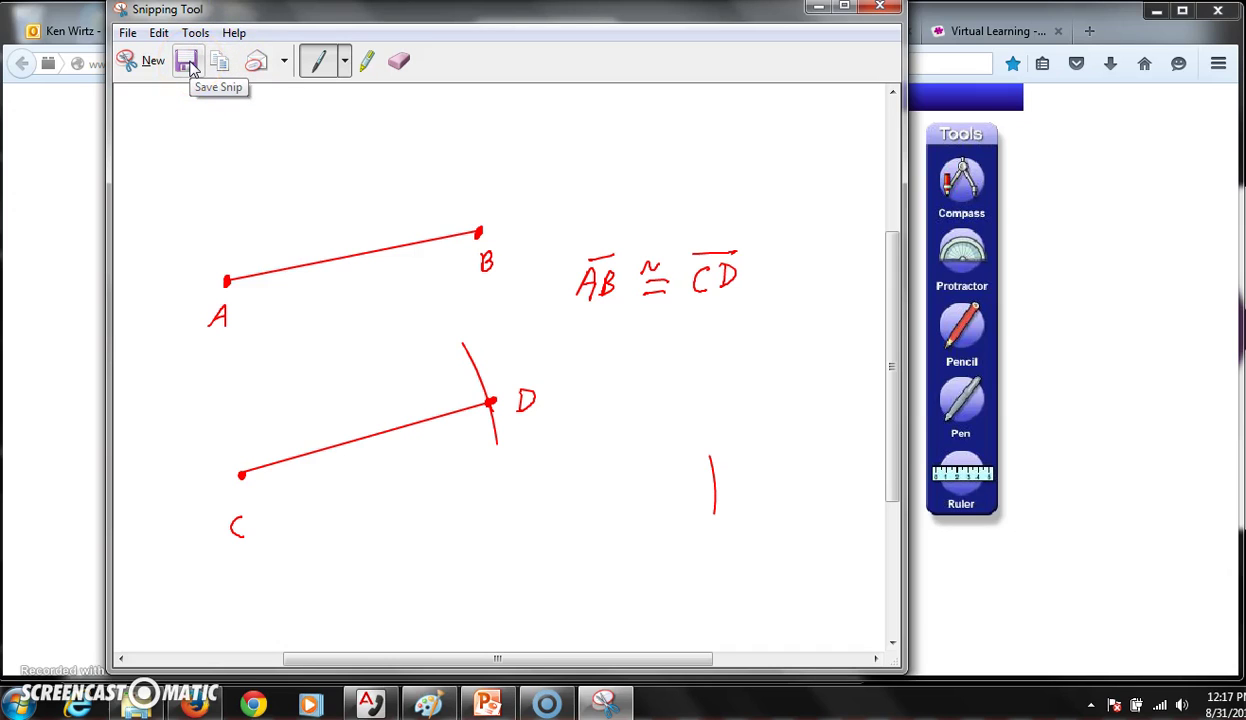
Copy the construction snip and start Microsoft Word 2010 from the Microsoft Office group
left_click(224, 64)
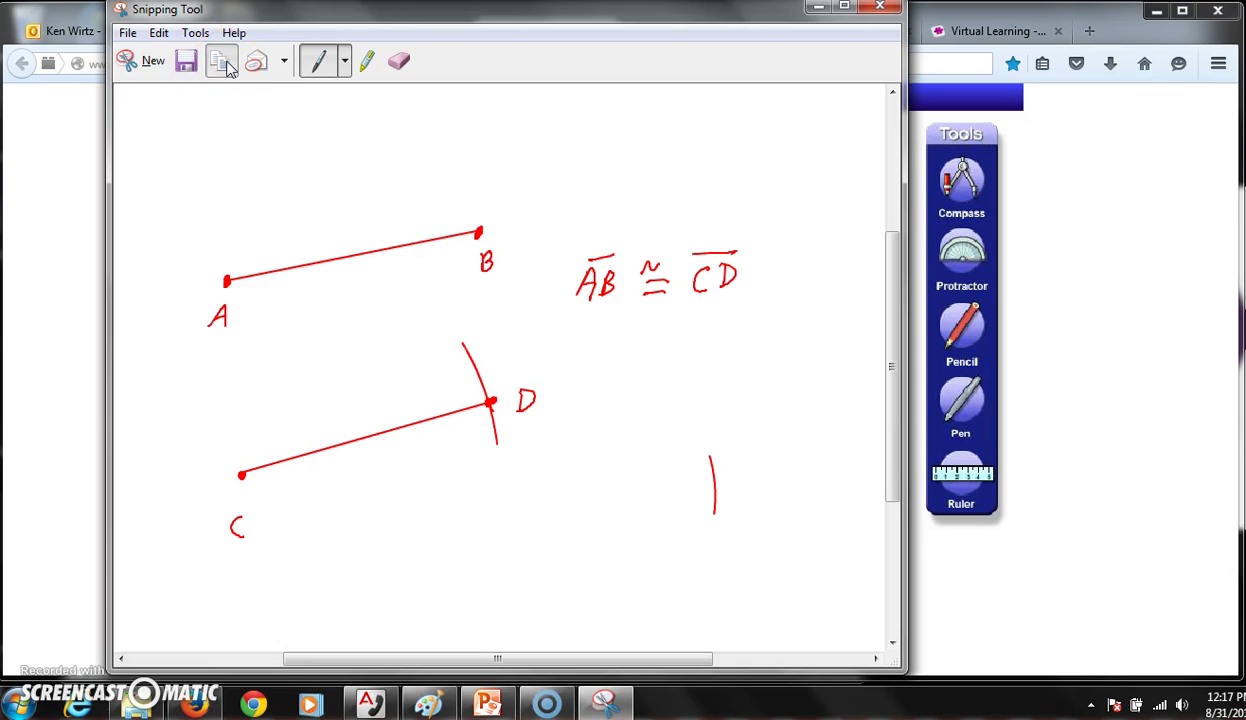
left_click(75, 567)
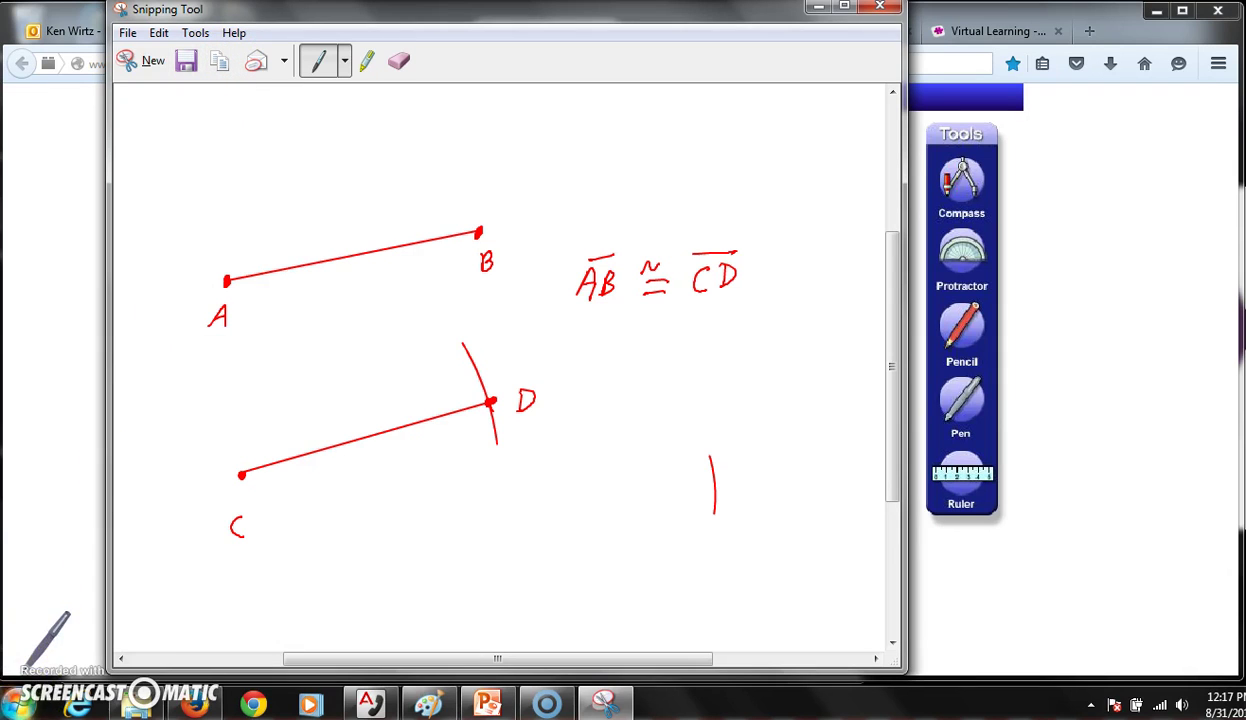
left_click(22, 700)
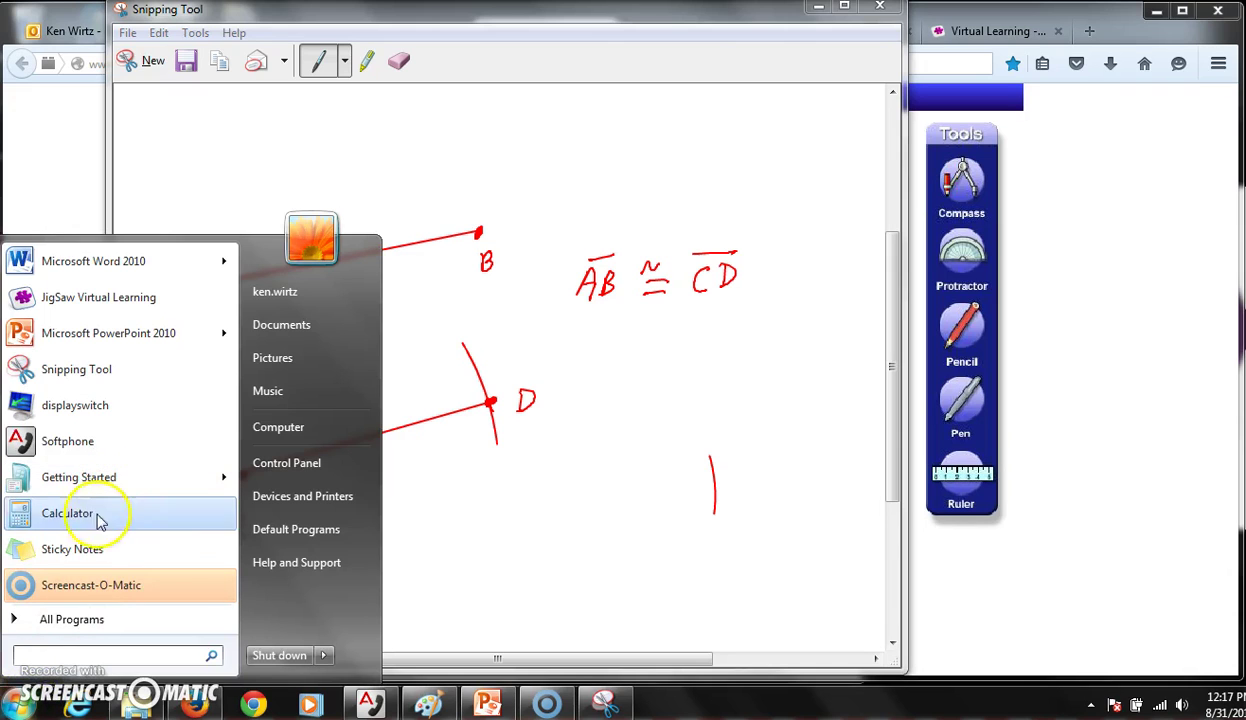
left_click(72, 622)
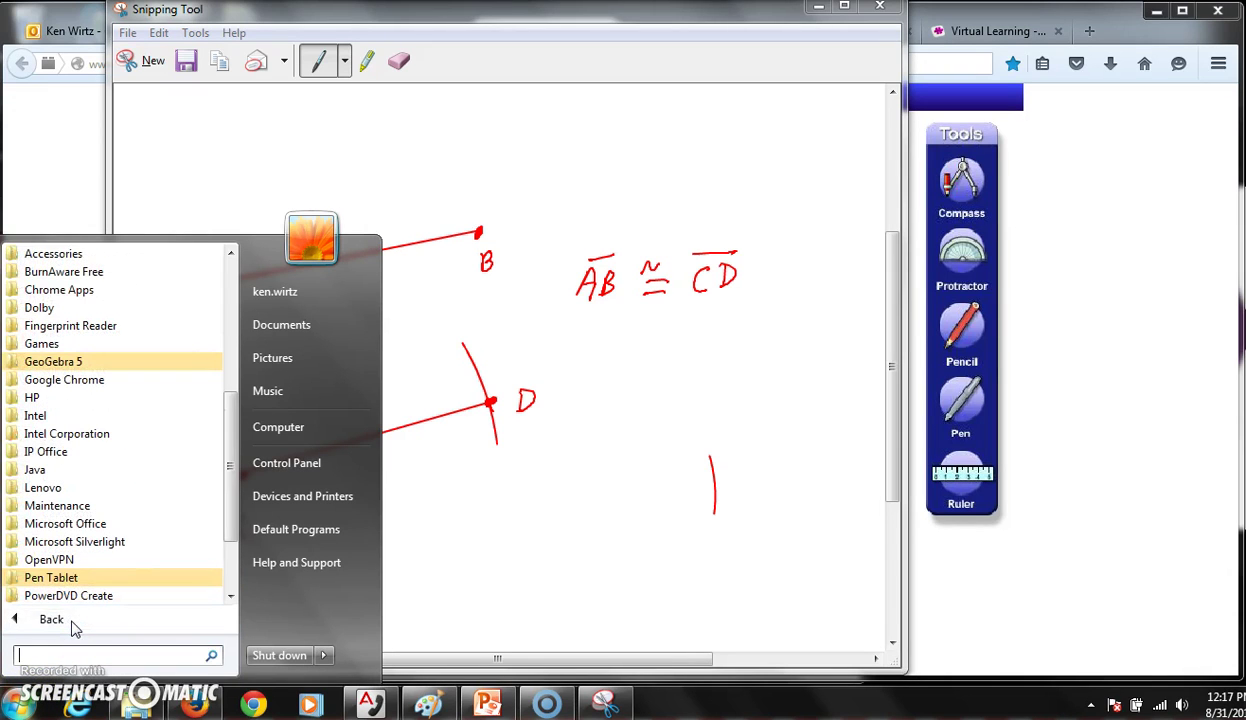
left_click(91, 523)
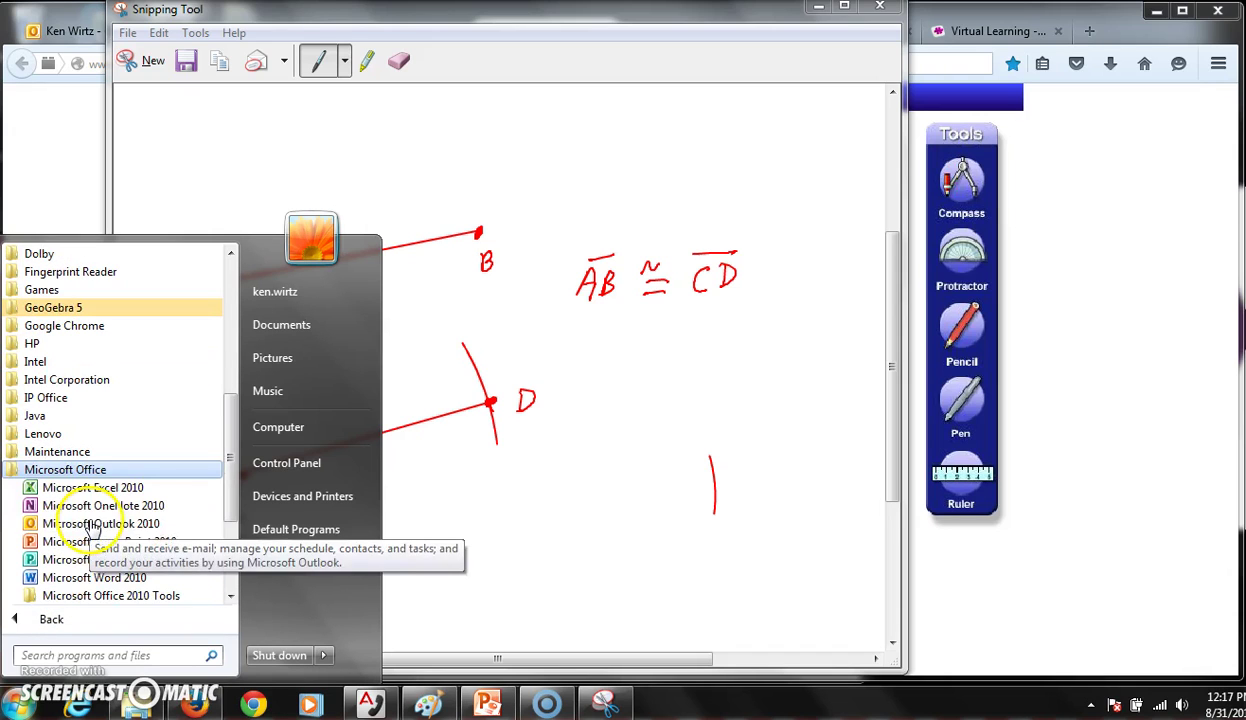
left_click(80, 578)
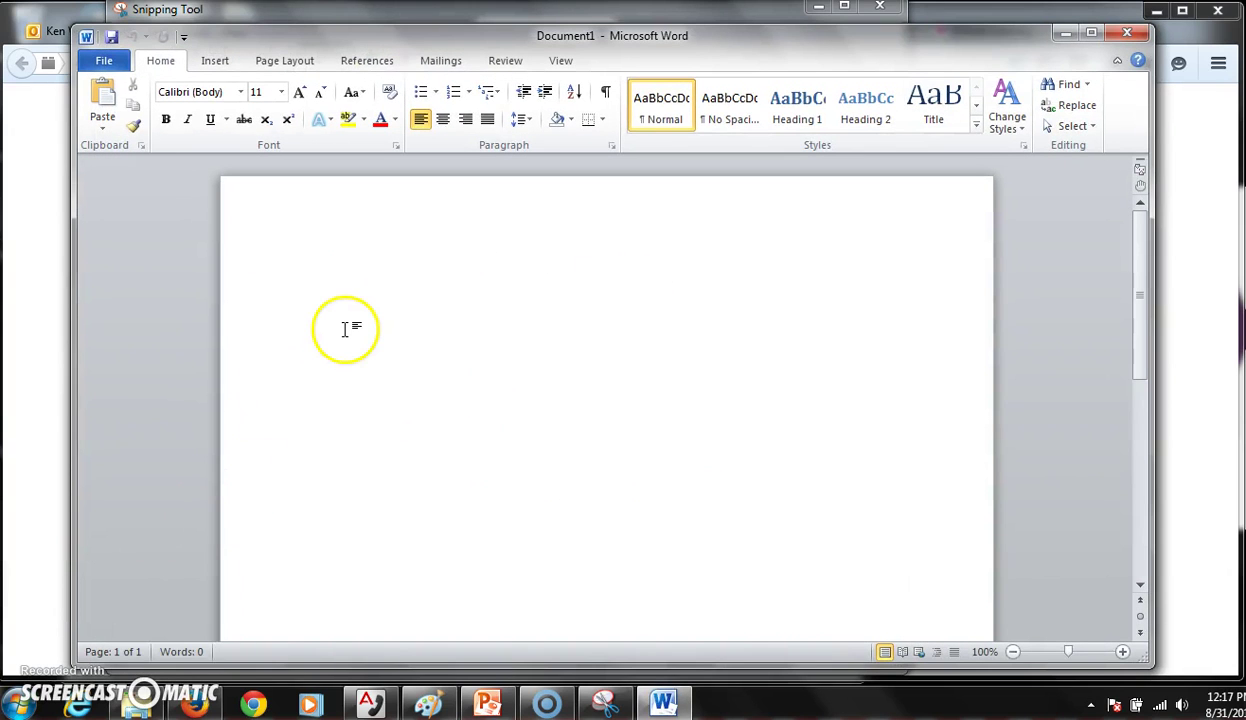
Paste the snip into Word, shrink it by a corner handle, then close without saving
left_click(101, 100)
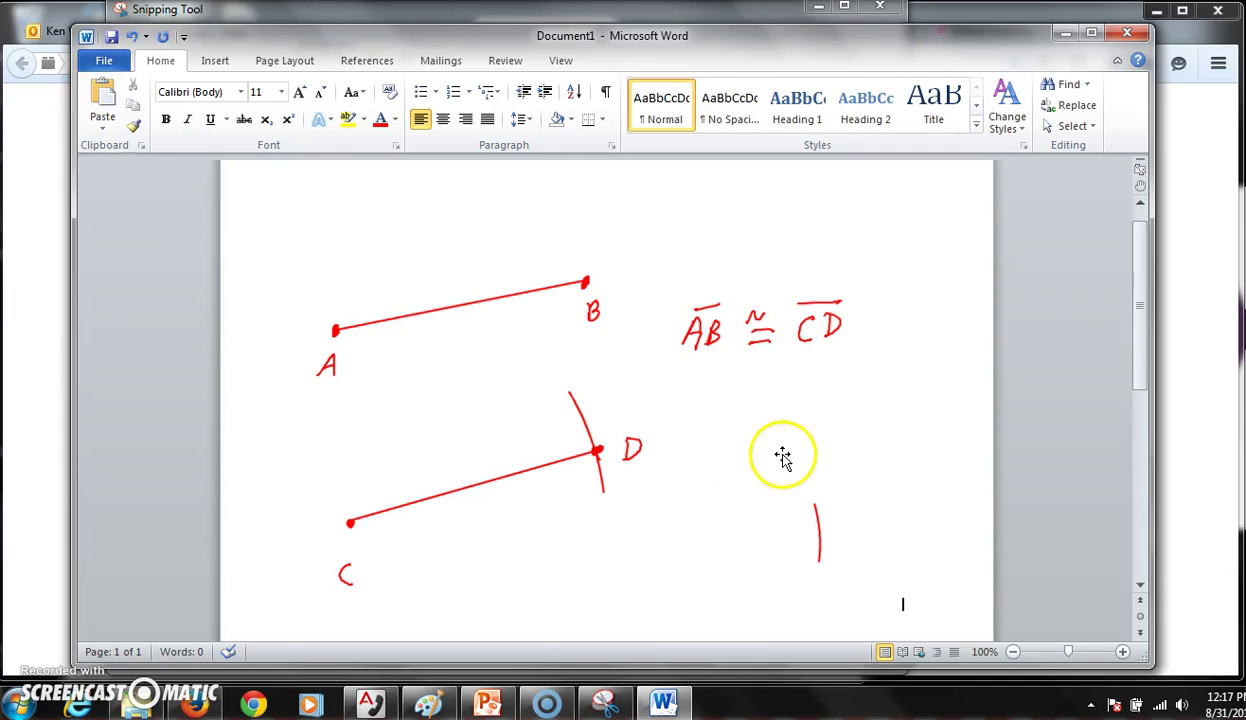
left_click(819, 510)
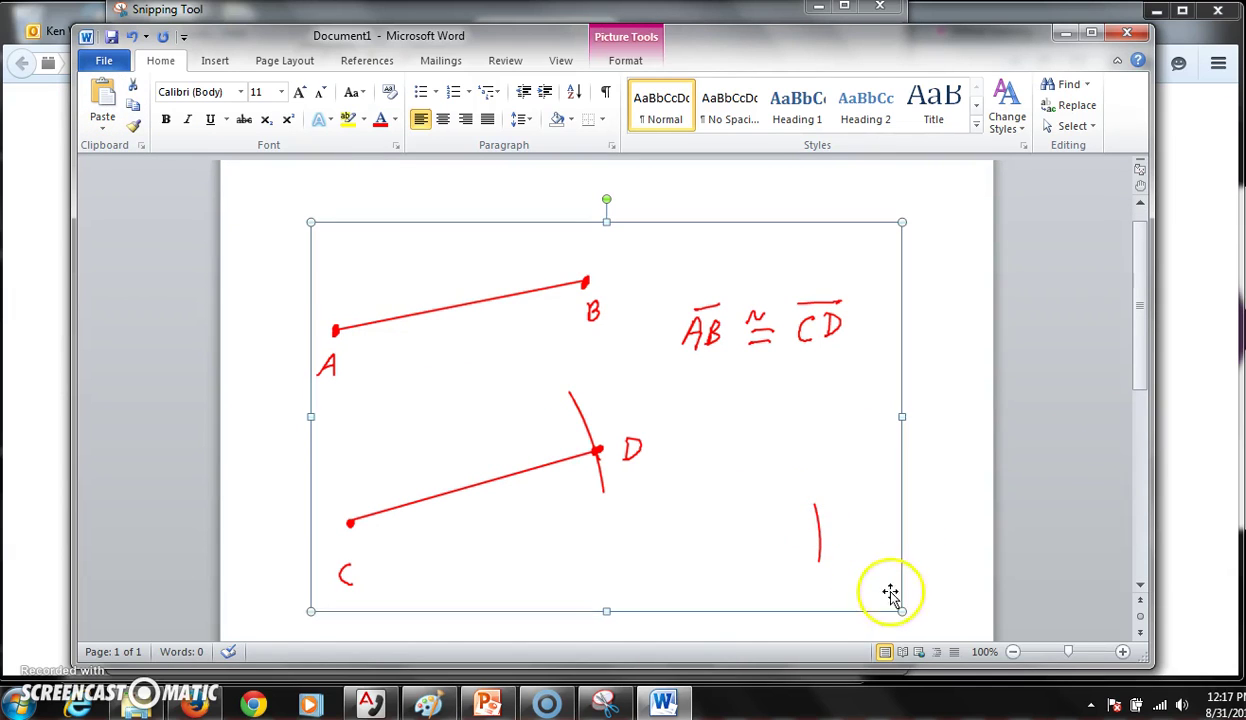
mouse_move(902, 610)
left_mouse_down()
mouse_move(826, 543)
mouse_move(749, 508)
left_mouse_up()
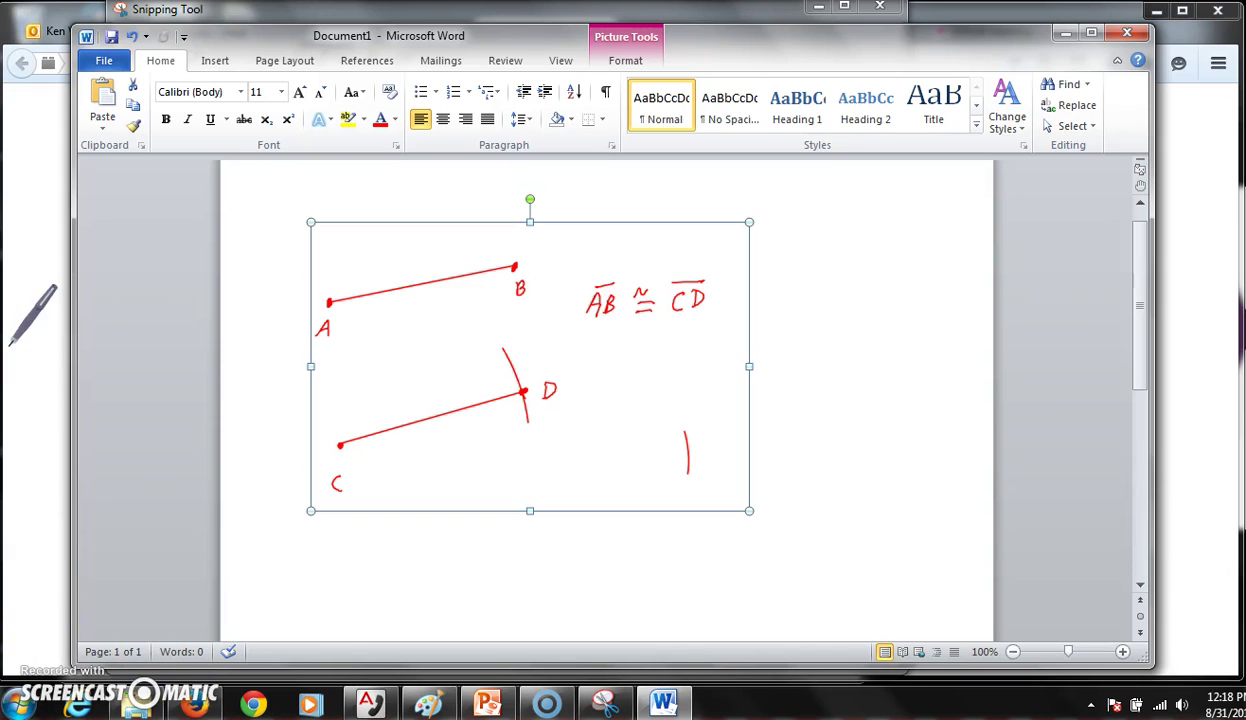
left_click(1120, 42)
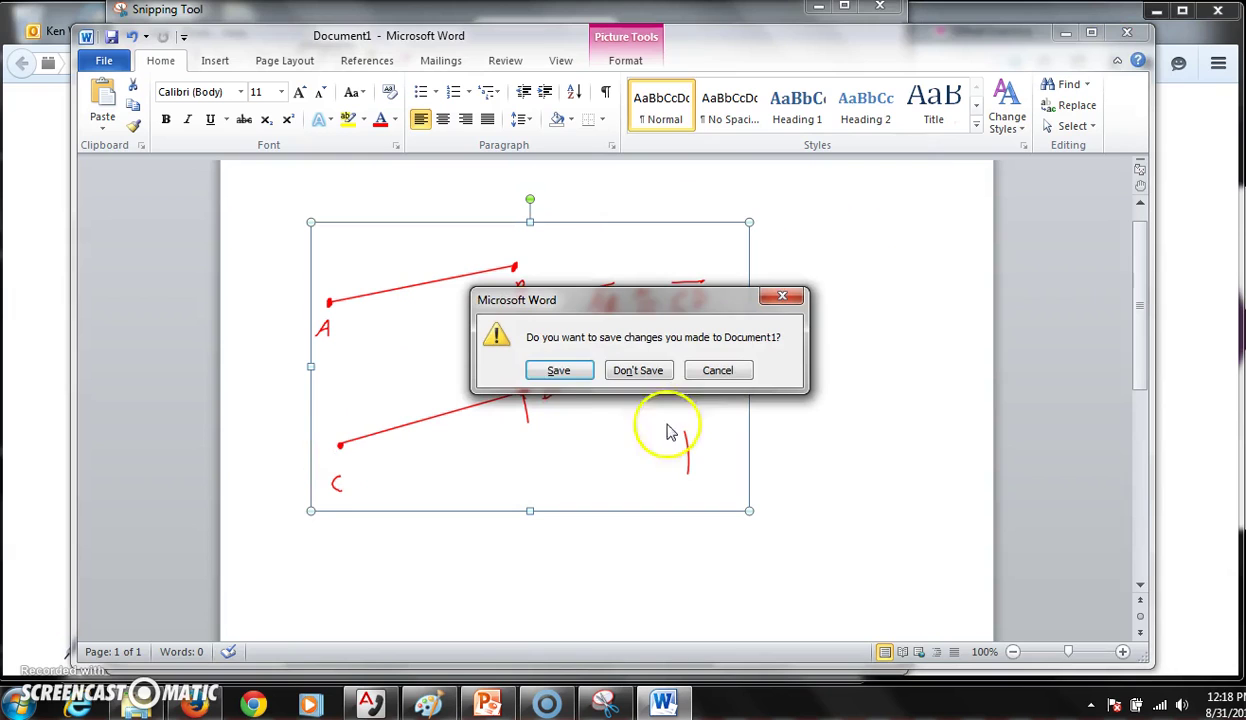
left_click(638, 370)
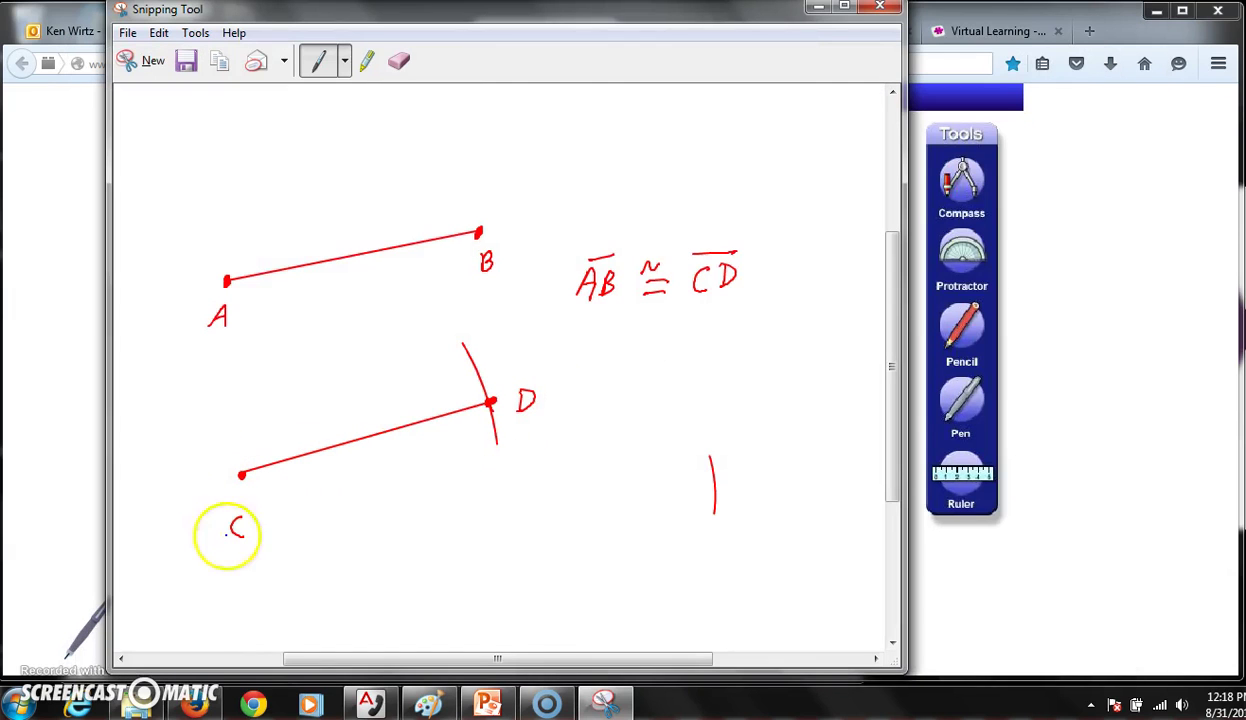